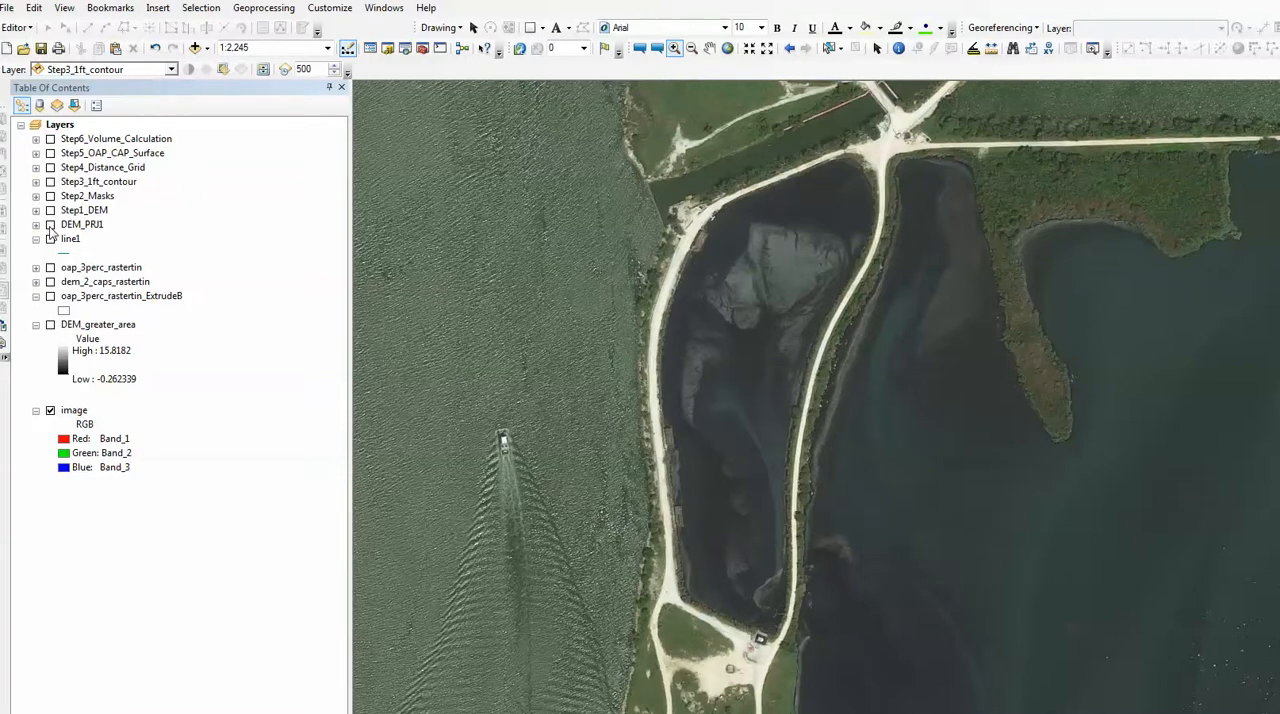
Display the DEM_PRJ1 layer and identify its pixel values at several points inside the long enclosed pond.
left_click(50, 225)
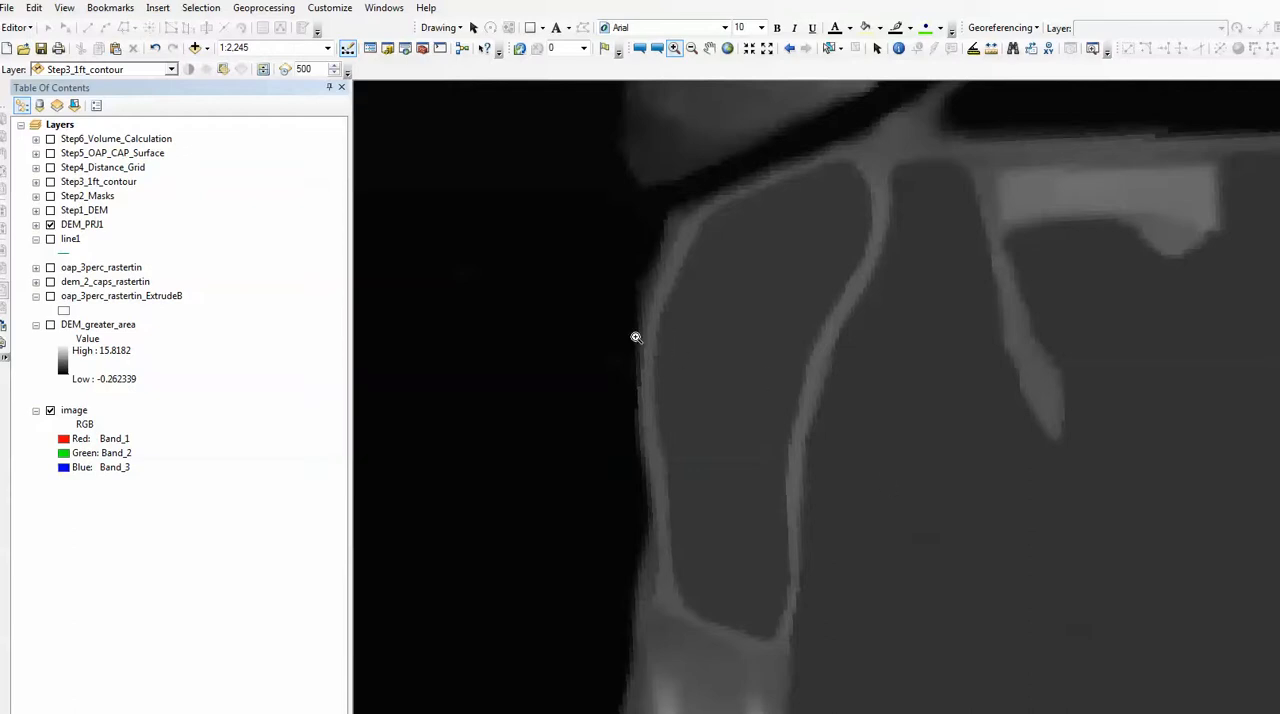
left_click(898, 48)
left_click(750, 325)
left_click(747, 424)
left_click(734, 469)
left_click(737, 314)
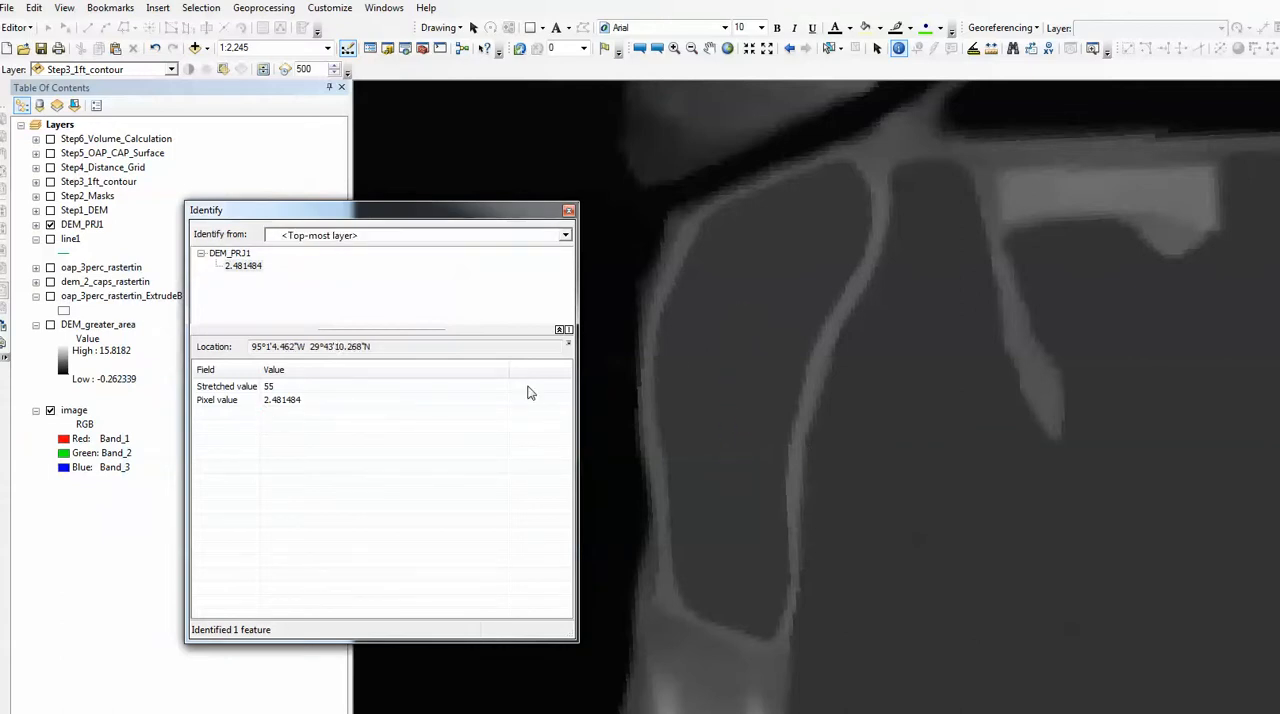
left_click(691, 343)
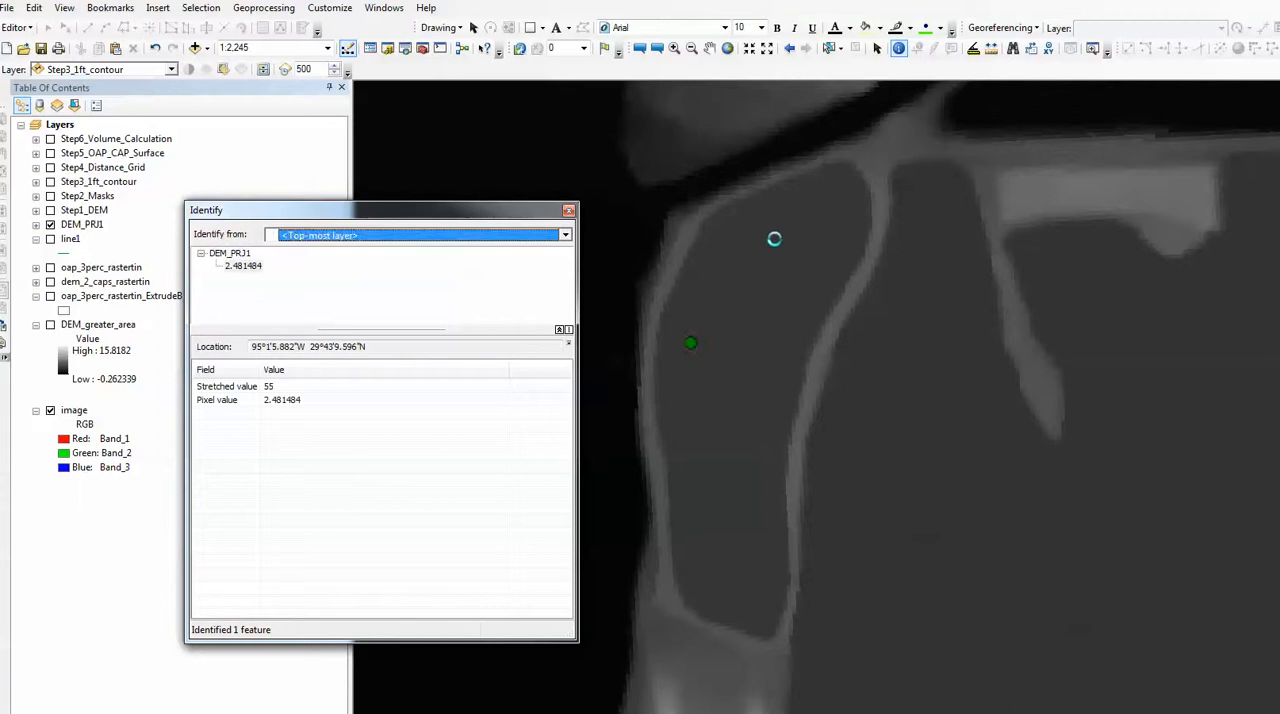
Identify the DEM_PRJ1 pixel values along the berms on both sides of the pond, and close the results.
left_click(799, 437)
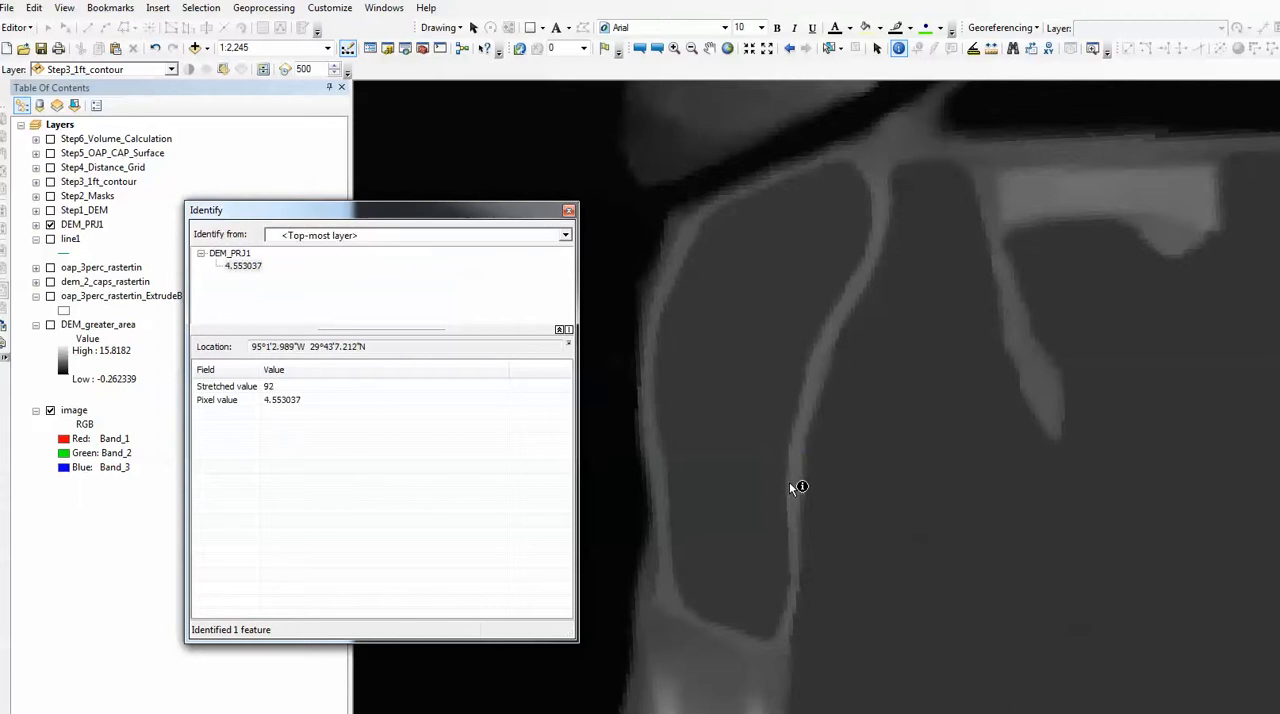
left_click(794, 482)
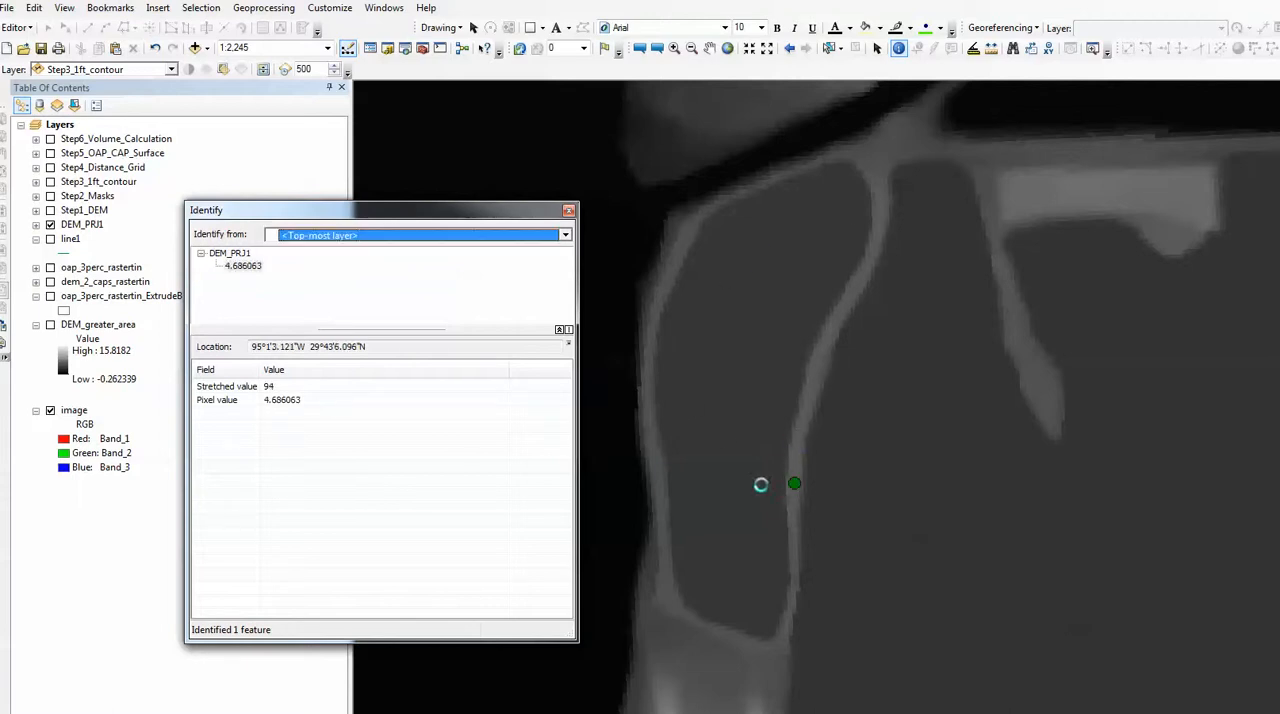
left_click(655, 458)
left_click(649, 421)
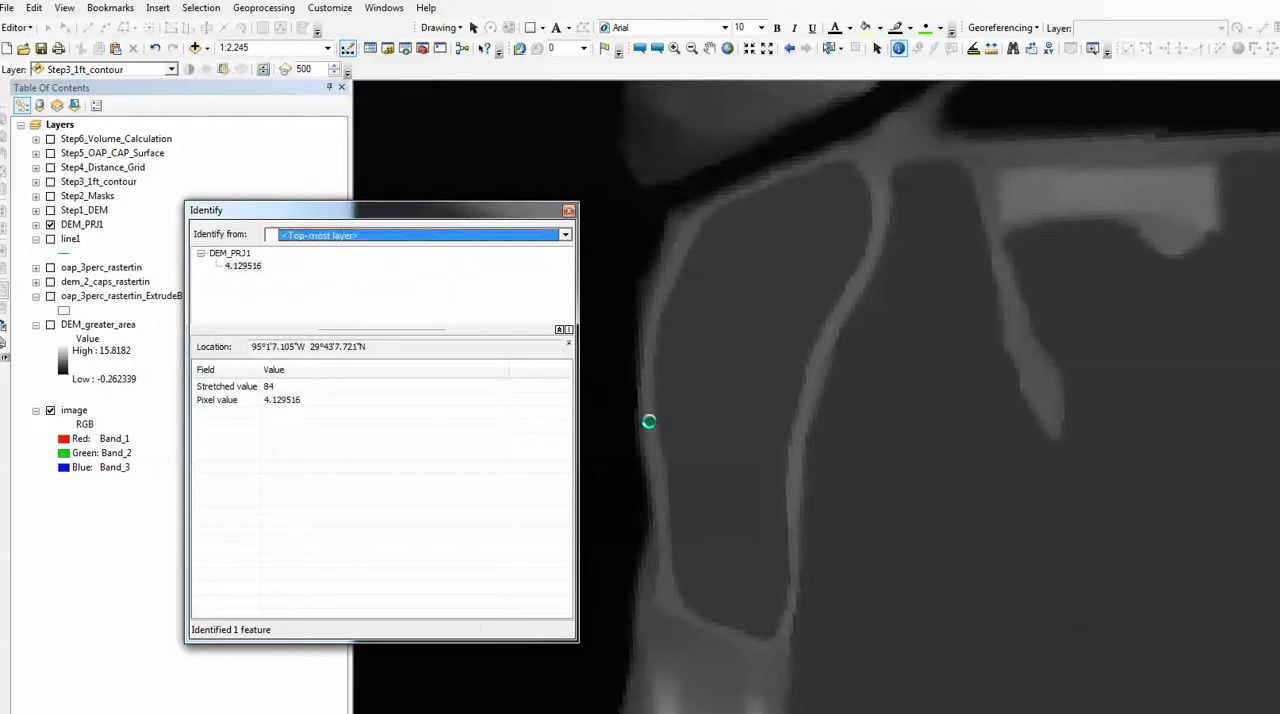
left_click(806, 404)
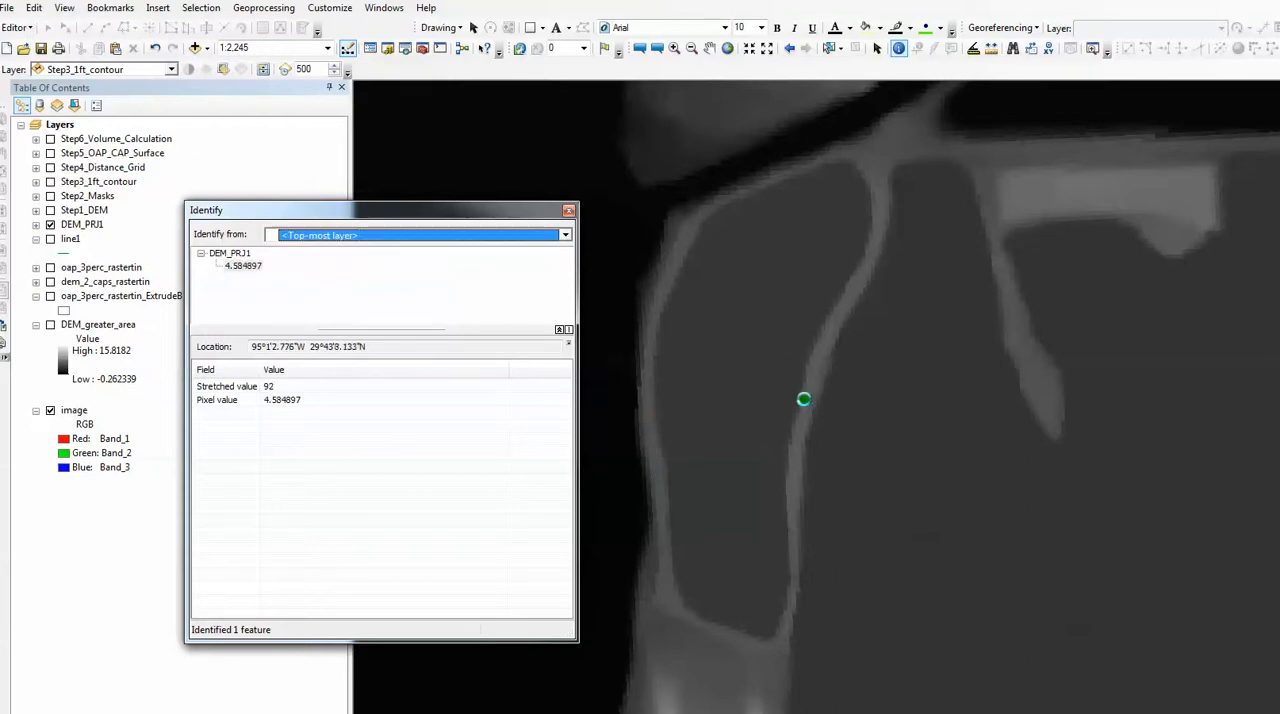
left_click(568, 210)
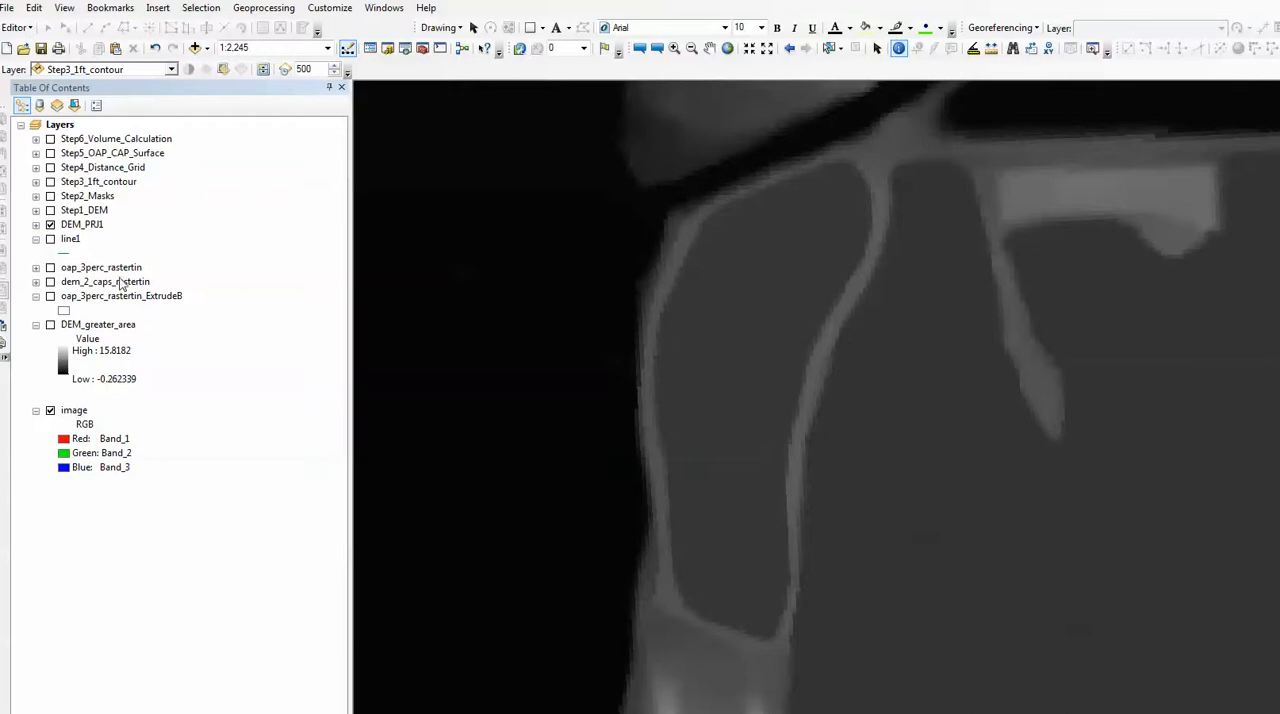
Show Step1_DEM in place of DEM_PRJ1, display Step2_Masks over it, and check the mask group's sublayers.
left_click(50, 211)
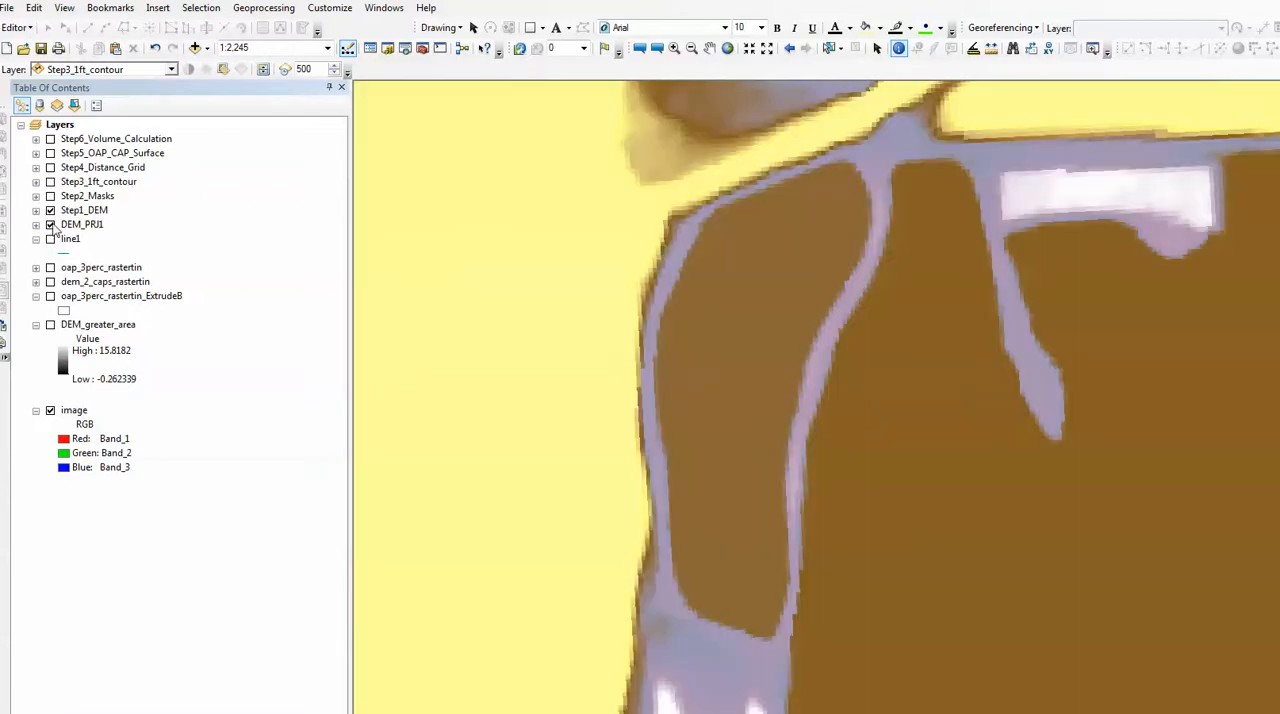
left_click(51, 225)
left_click(50, 197)
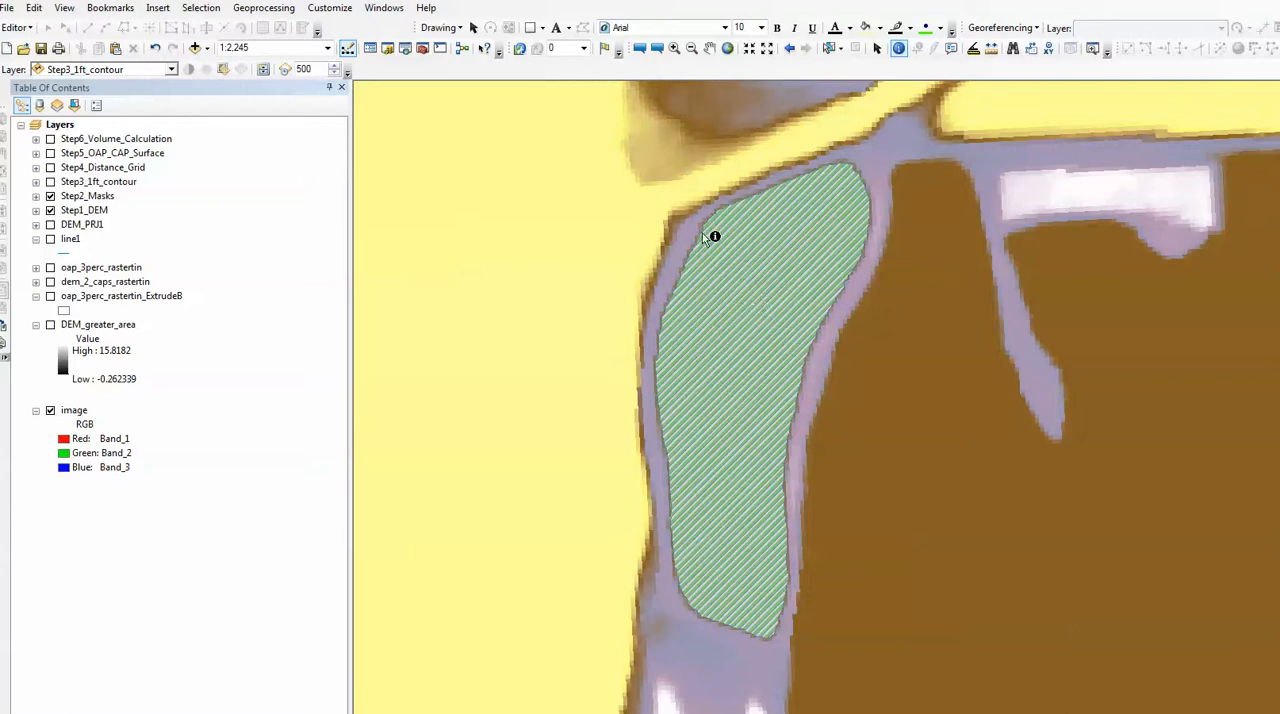
left_click(37, 198)
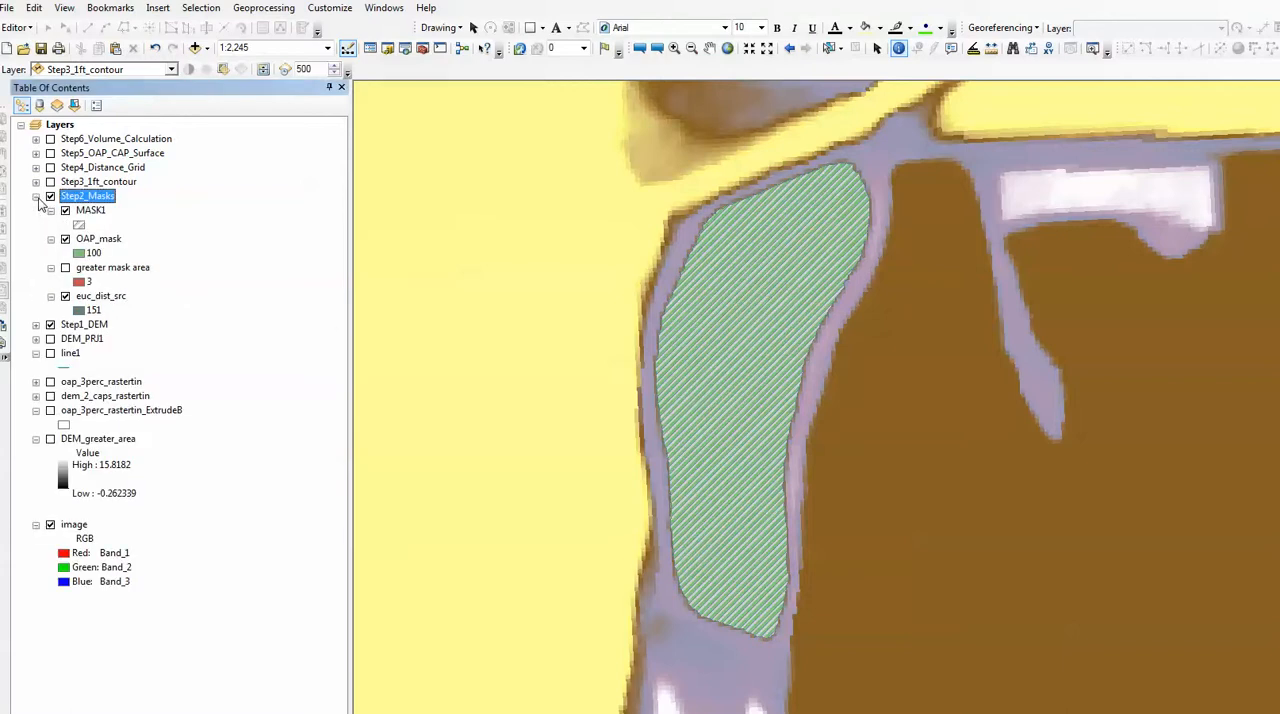
left_click(37, 198)
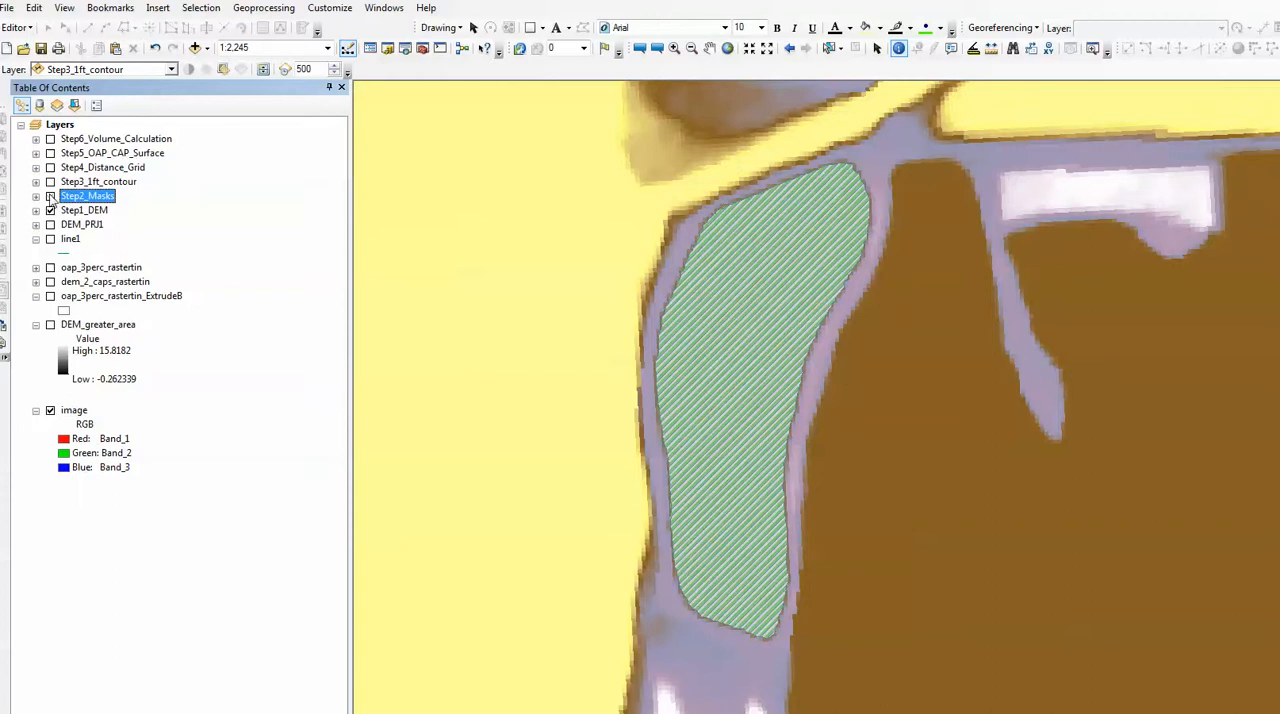
Show Step3_1ft_contour in place of Step2_Masks and compare the map with and without the contours.
left_click(51, 197)
left_click(51, 182)
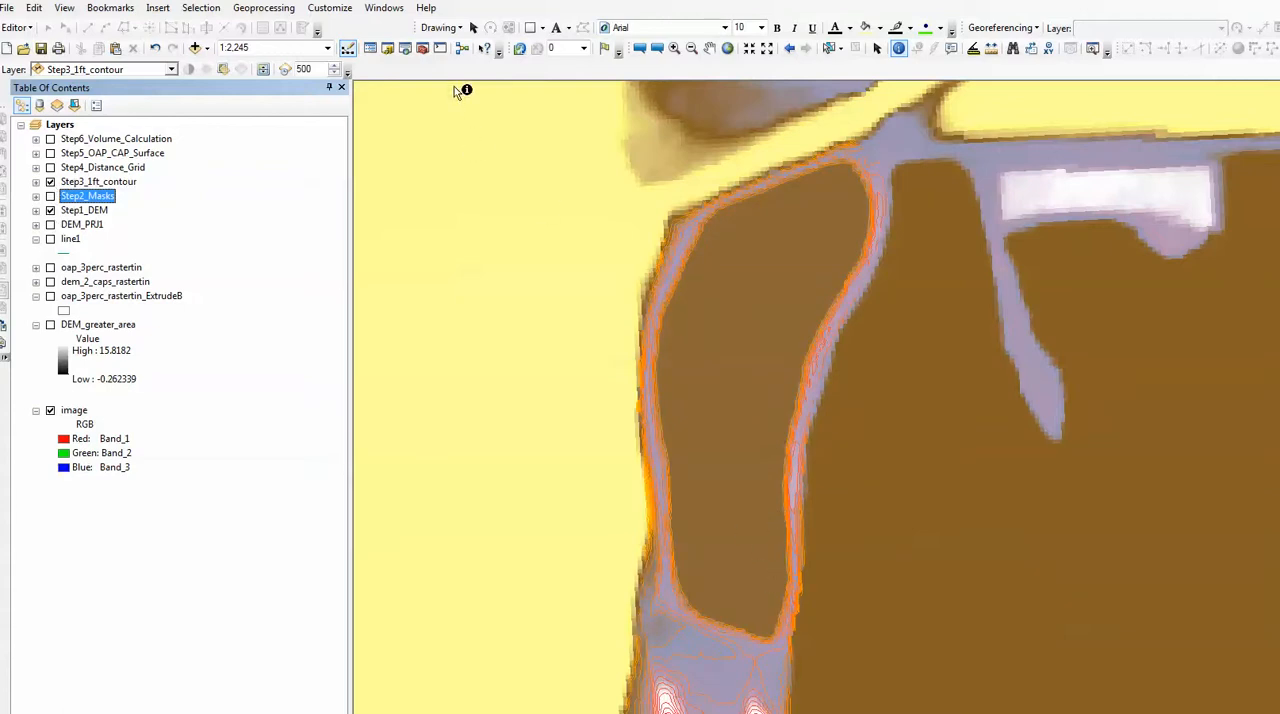
left_click(691, 48)
left_click_drag(594, 236, 787, 456)
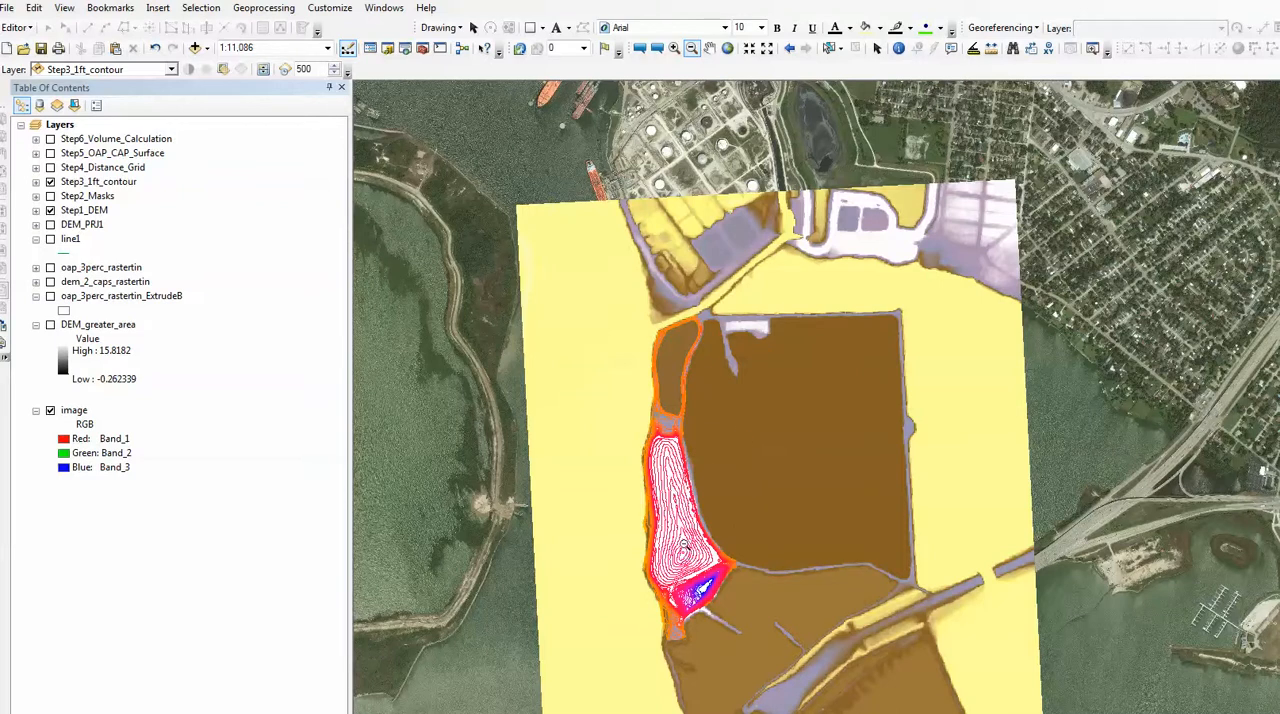
left_click(790, 49)
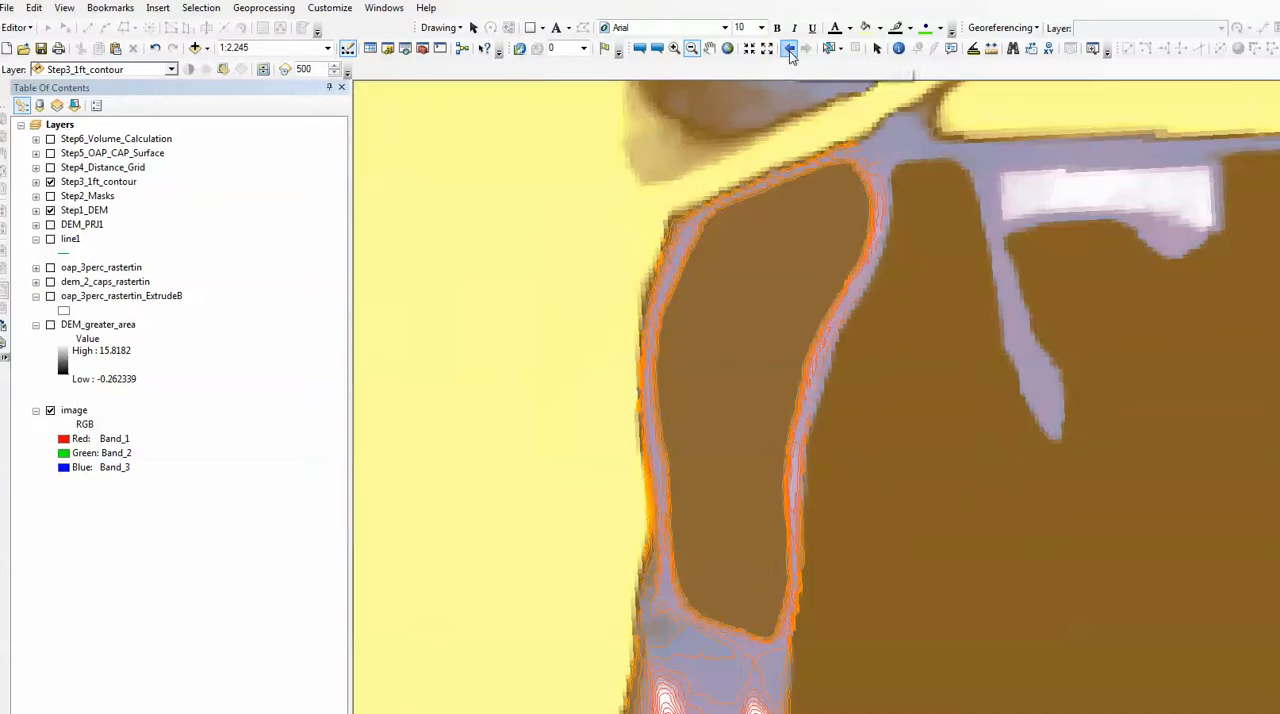
left_click(50, 182)
left_click(50, 182)
Identify the contour lines at the pond's northern edge, inspect the CONTOUR value of features 151 and 154, and close the results.
left_click(898, 48)
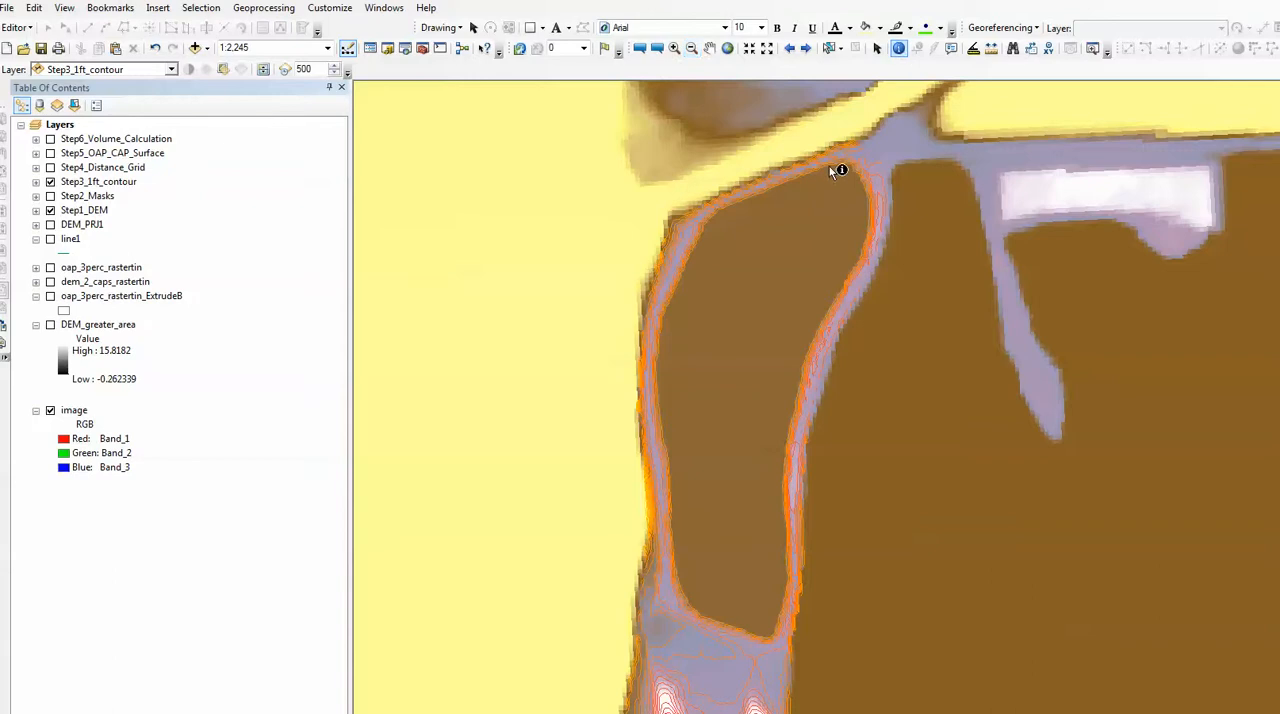
left_click(829, 168)
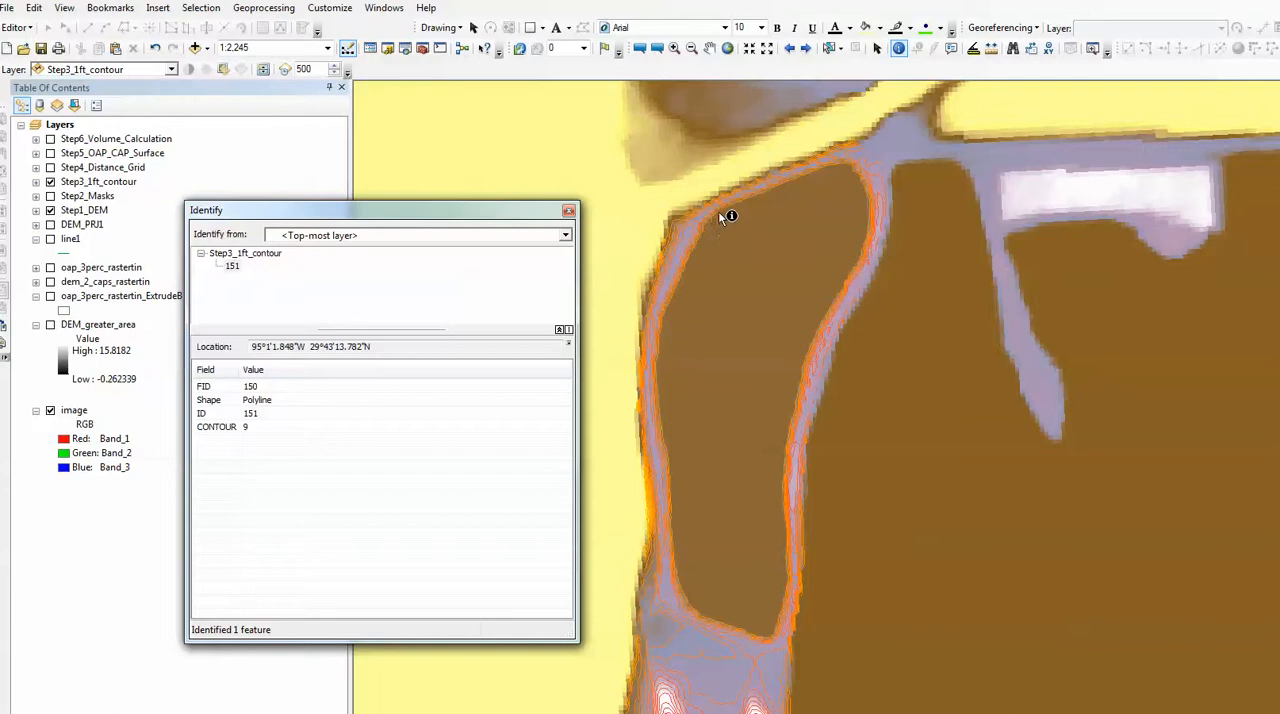
left_click(799, 178)
left_click(233, 279)
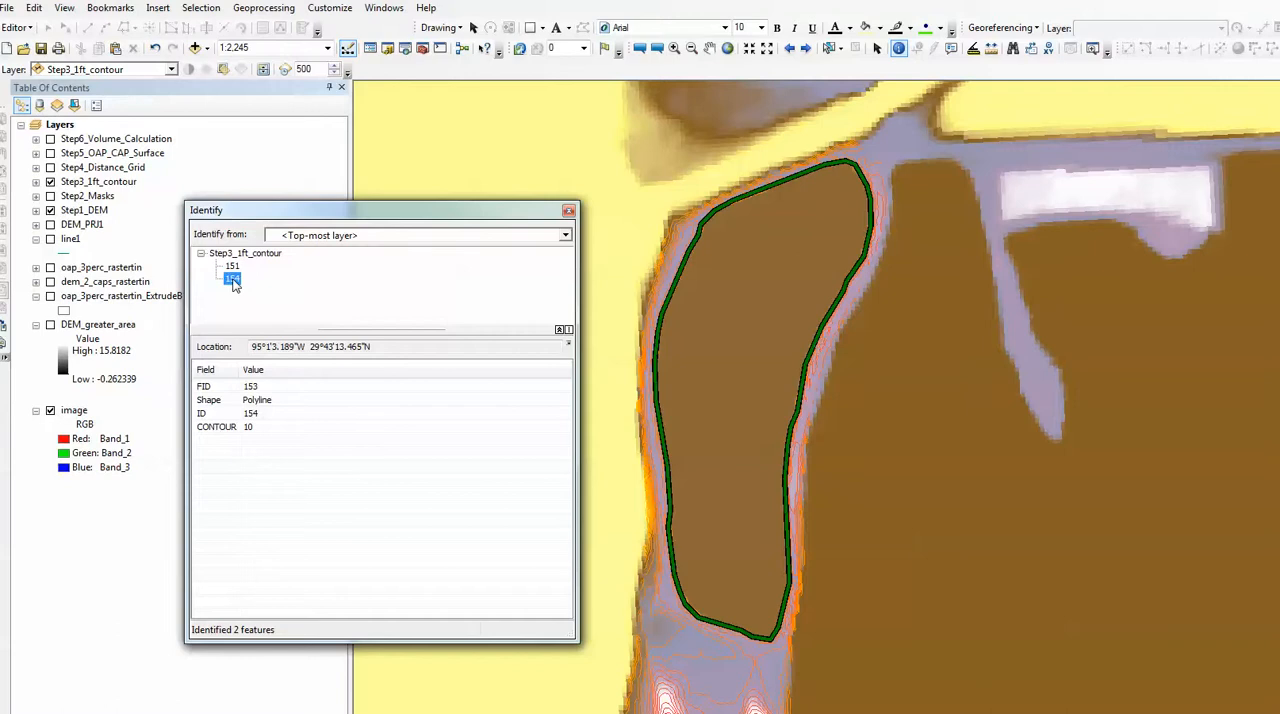
left_click(232, 266)
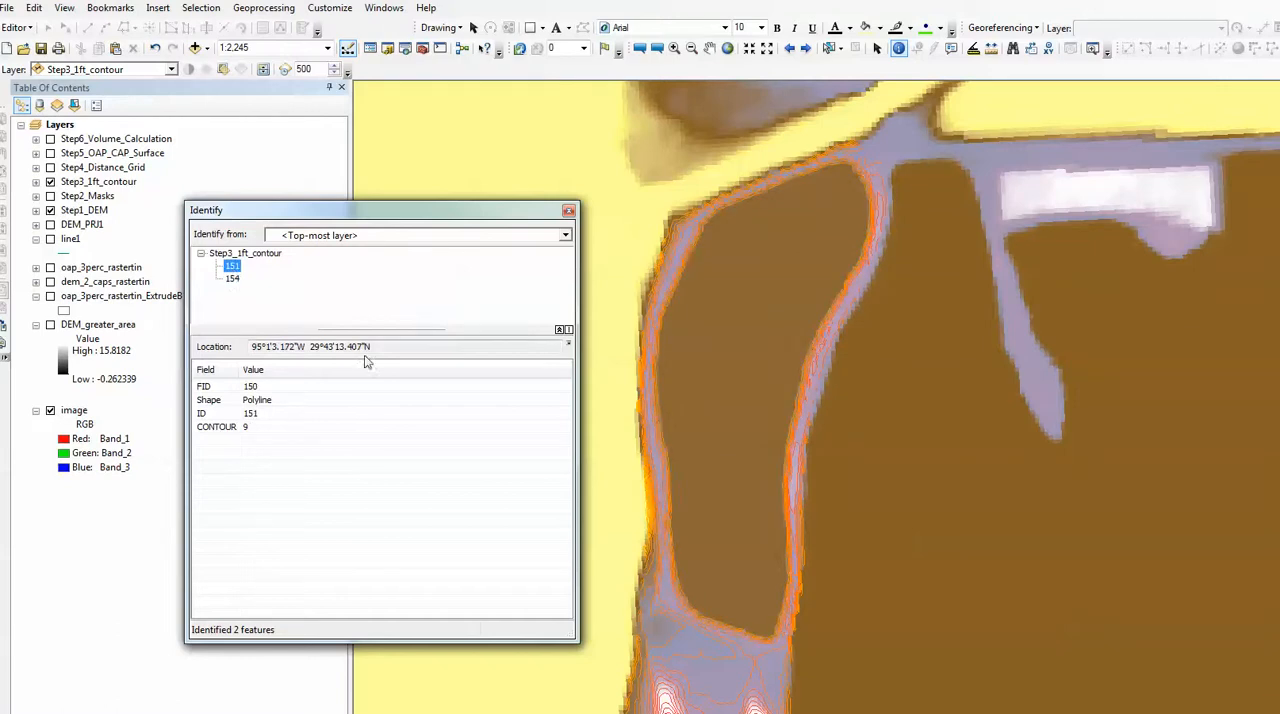
left_click(254, 430)
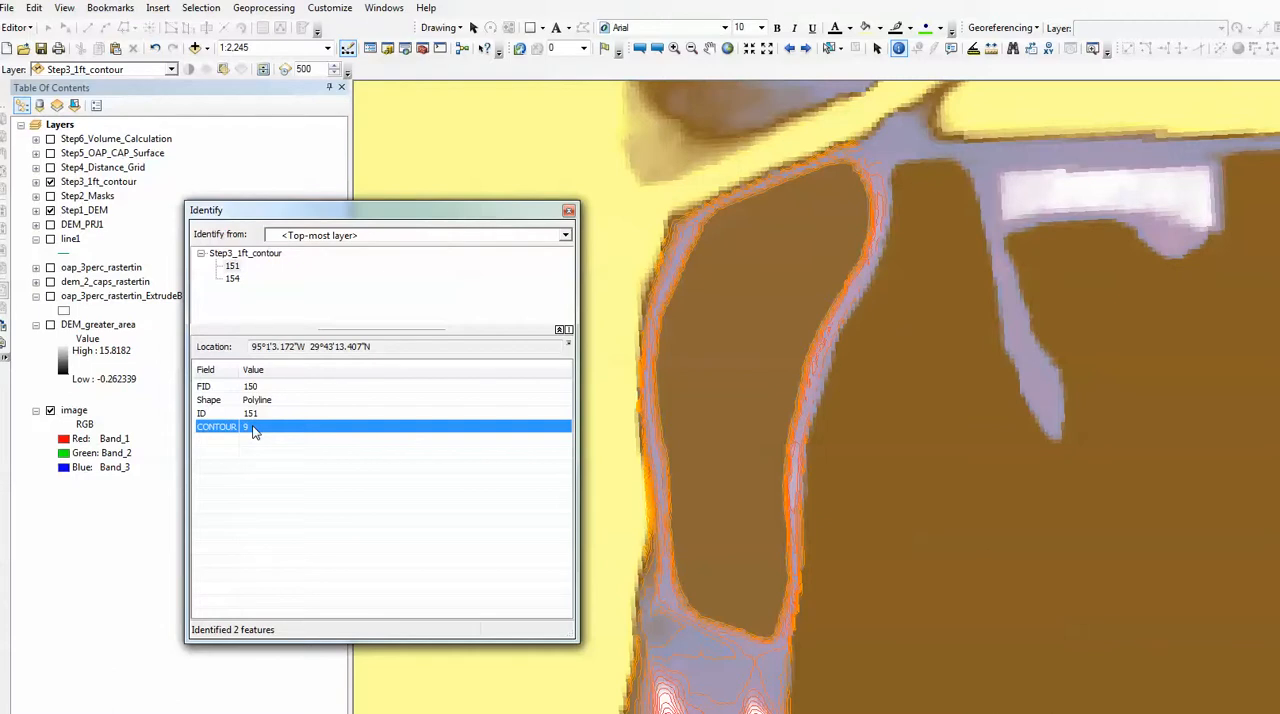
left_click(568, 210)
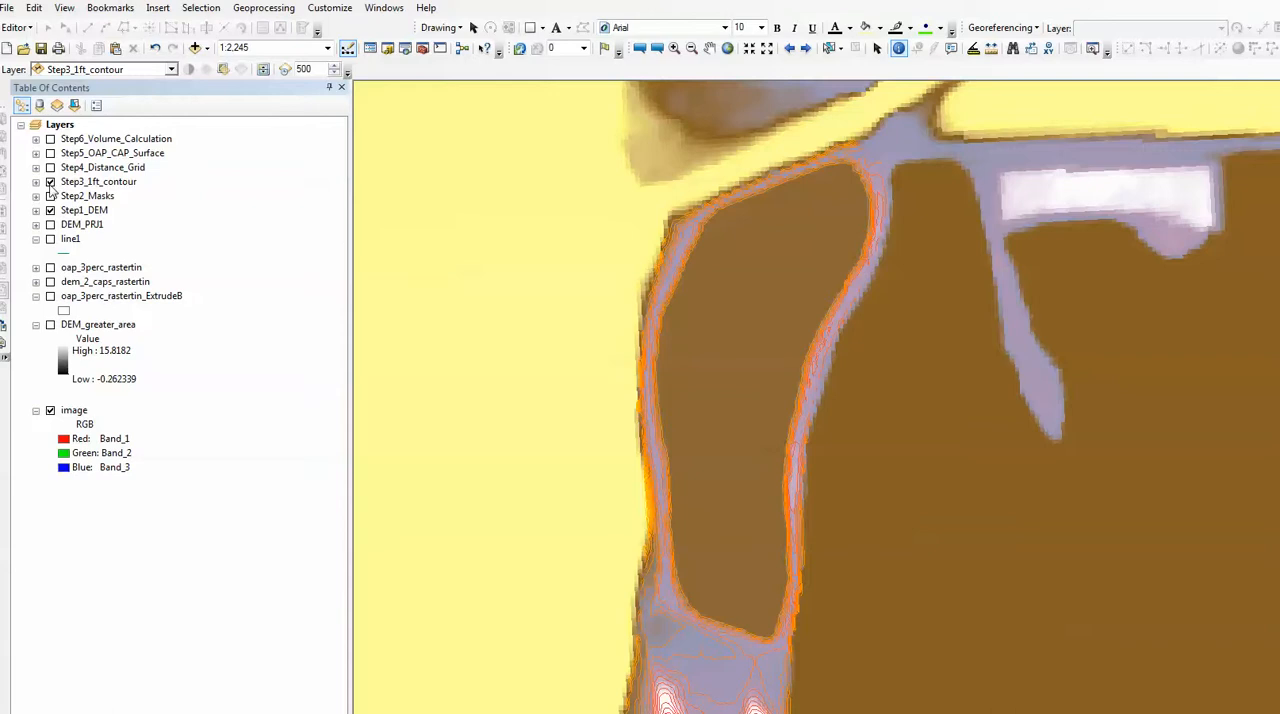
Hide the Step3_1ft_contour layer and display Step4_Distance_Grid over the DEM.
left_click(50, 183)
left_click(52, 170)
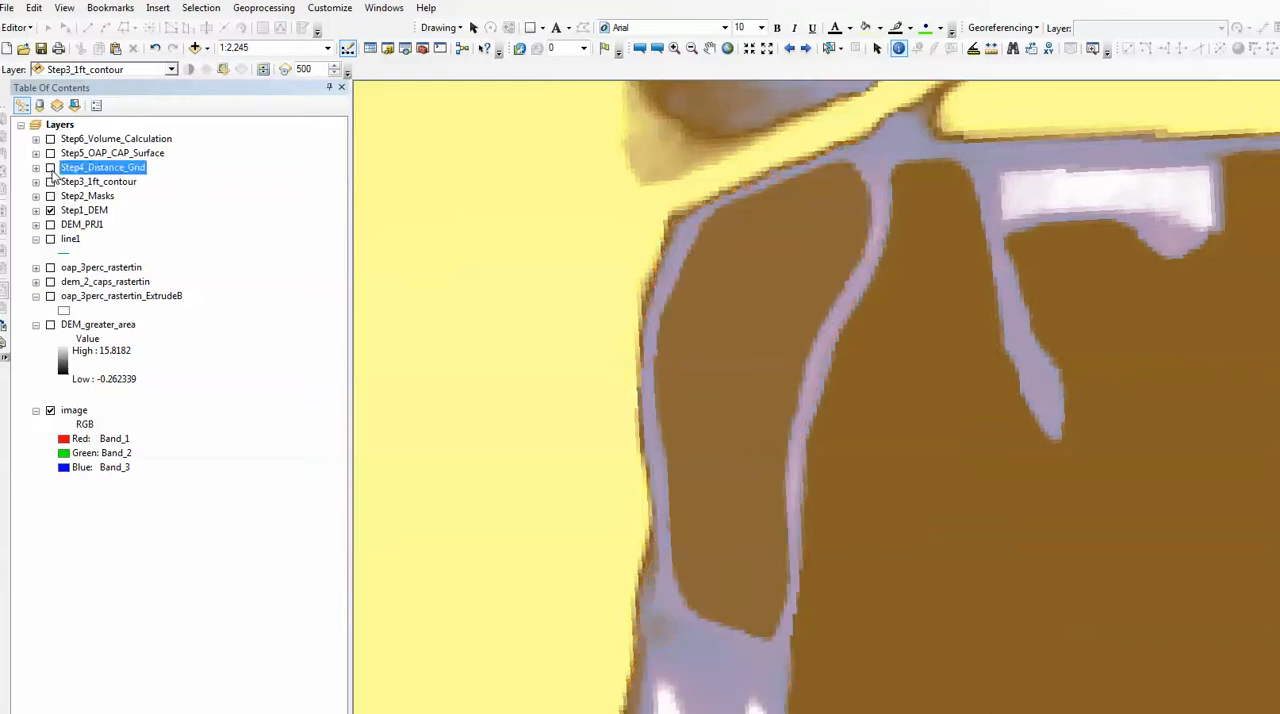
left_click(50, 168)
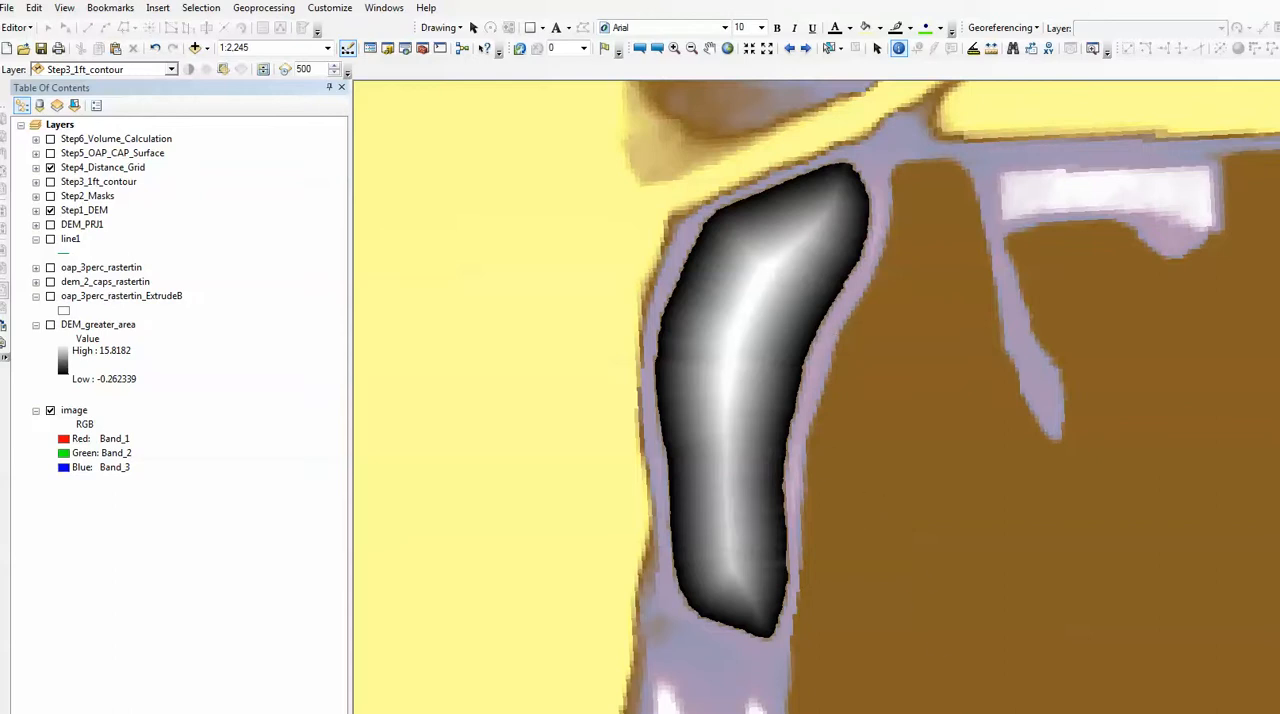
Display Step5_OAP_CAP_Surface and review the distance, slope and DEM terms of the formula in its layer description.
left_click(36, 154)
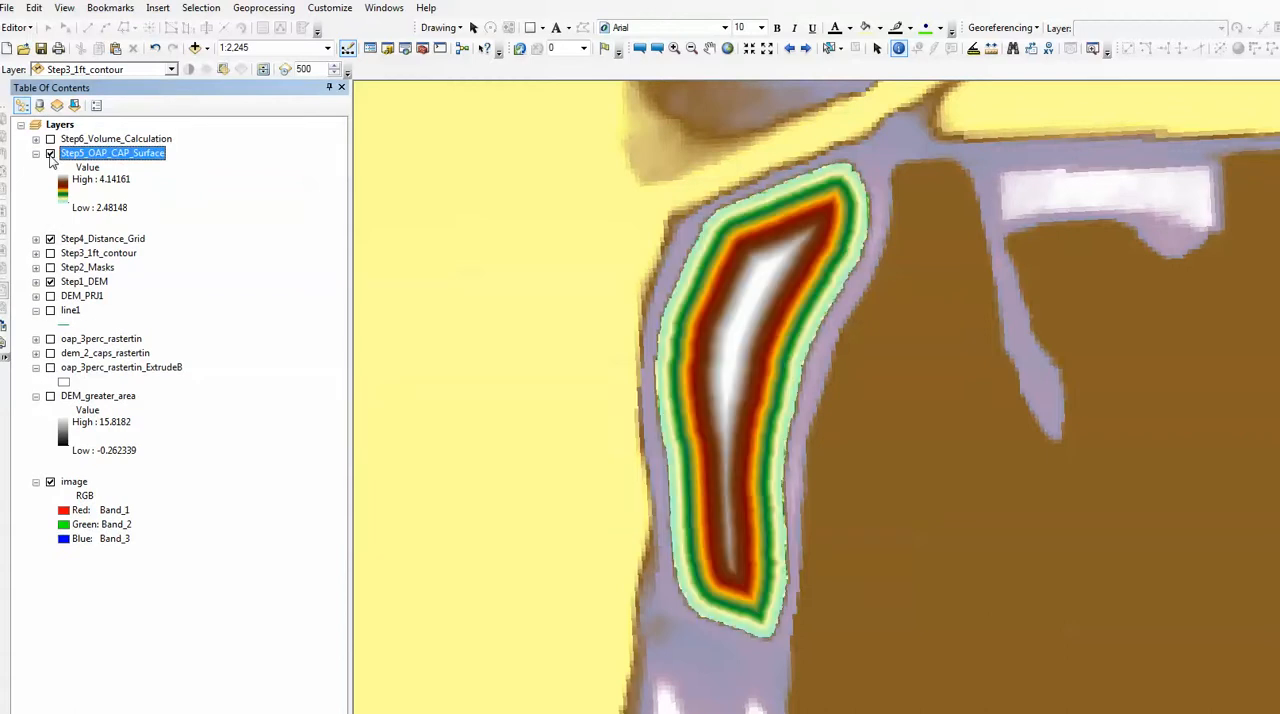
right_click(112, 156)
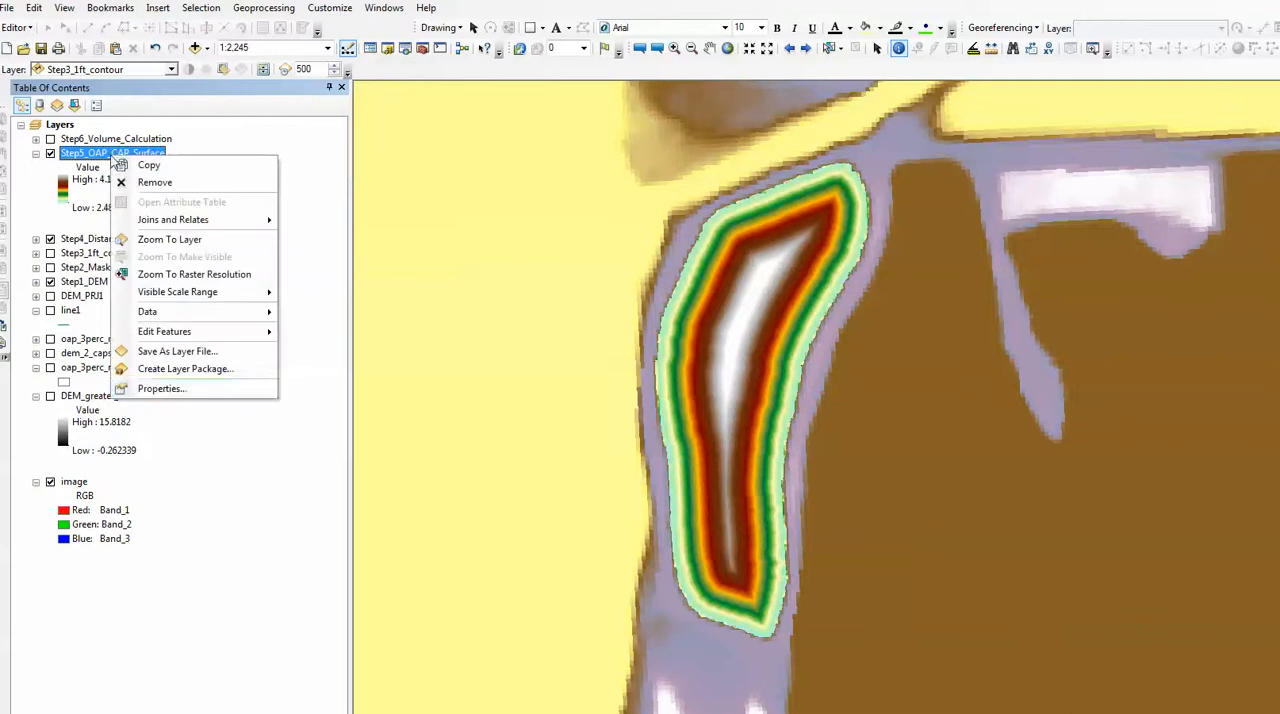
left_click(162, 389)
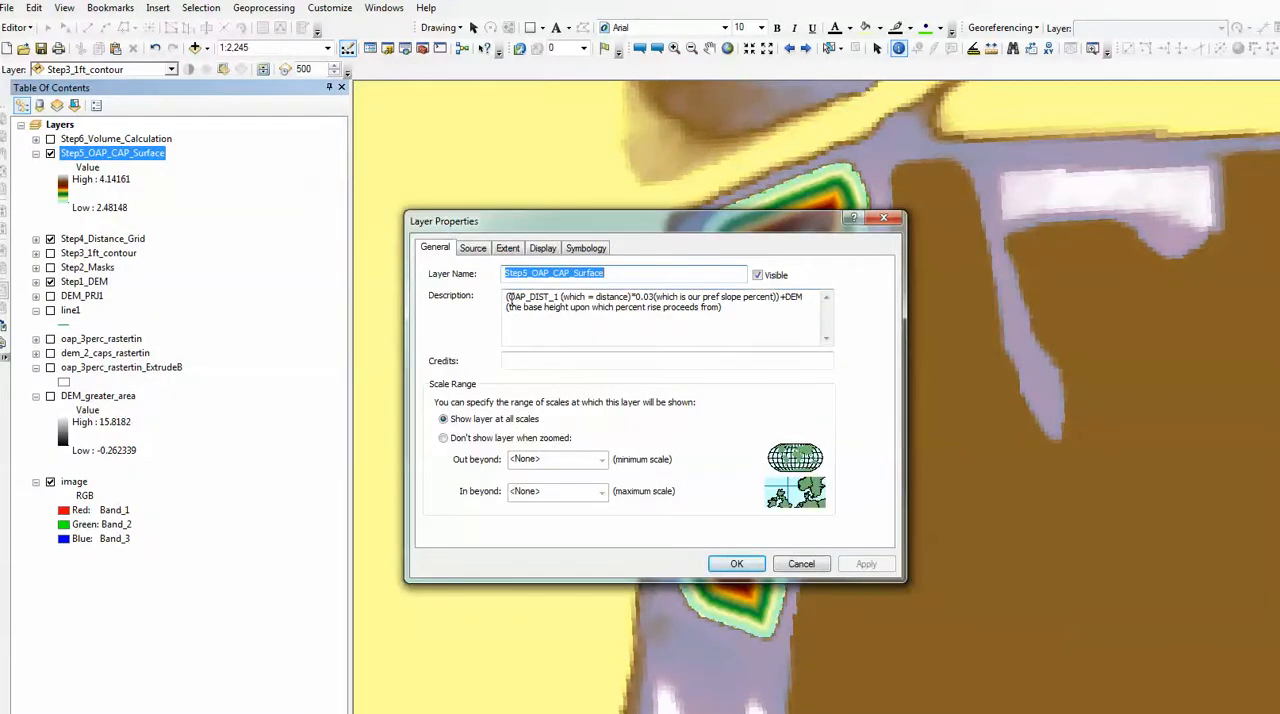
left_click_drag(610, 297, 553, 297)
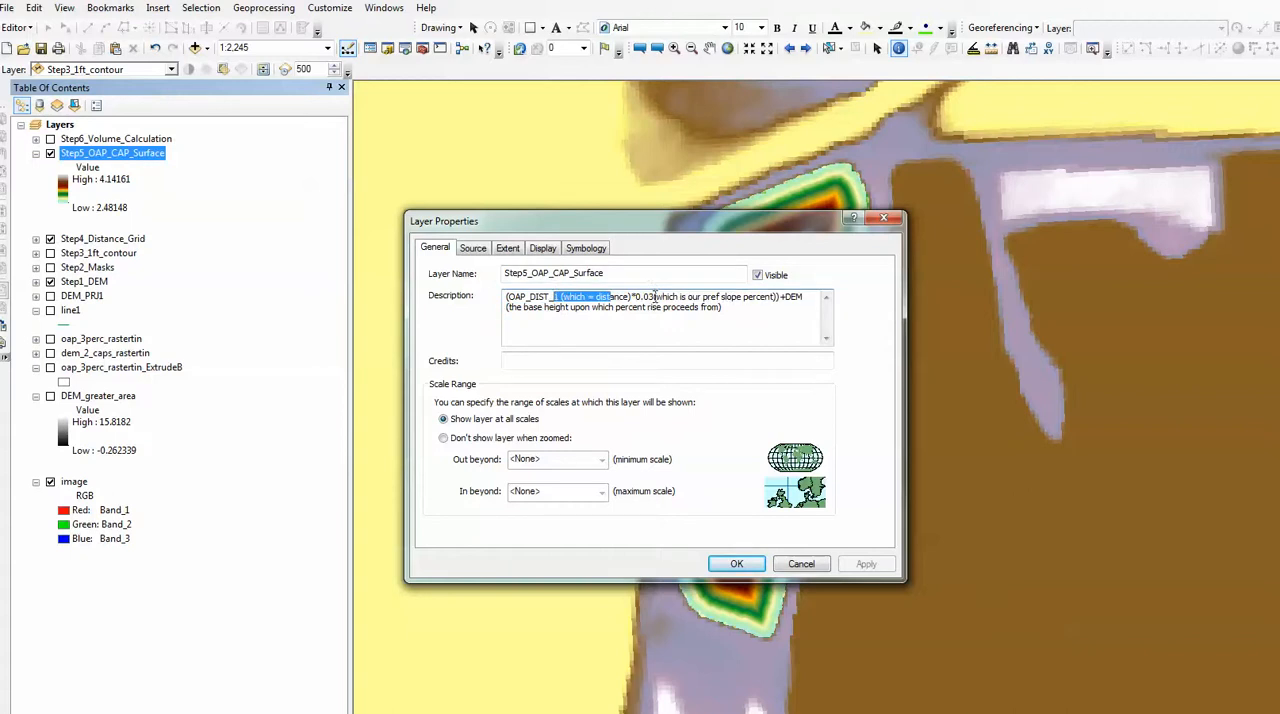
left_click_drag(655, 297, 641, 298)
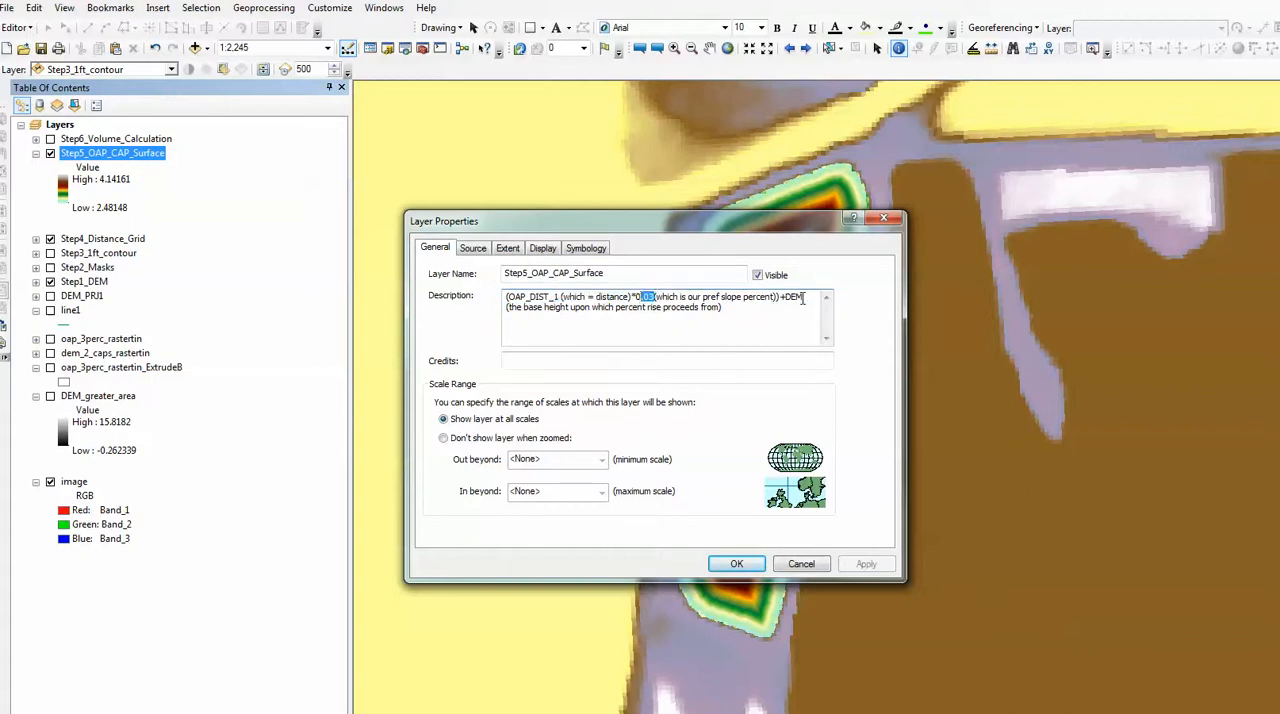
left_click_drag(805, 298, 788, 300)
left_click(893, 220)
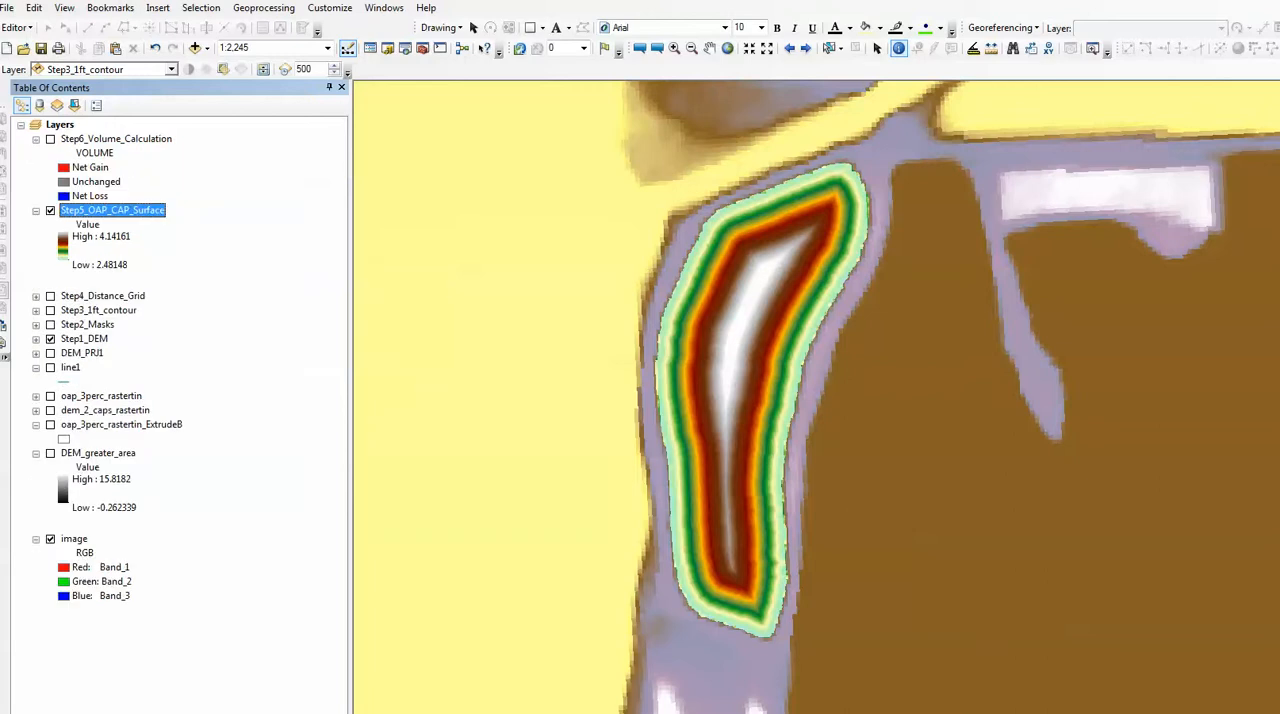
Toggle the Step5_OAP_CAP_Surface layer off and on to compare the cap surface with the underlying DEM.
left_click(51, 211)
left_click(51, 212)
left_click(50, 211)
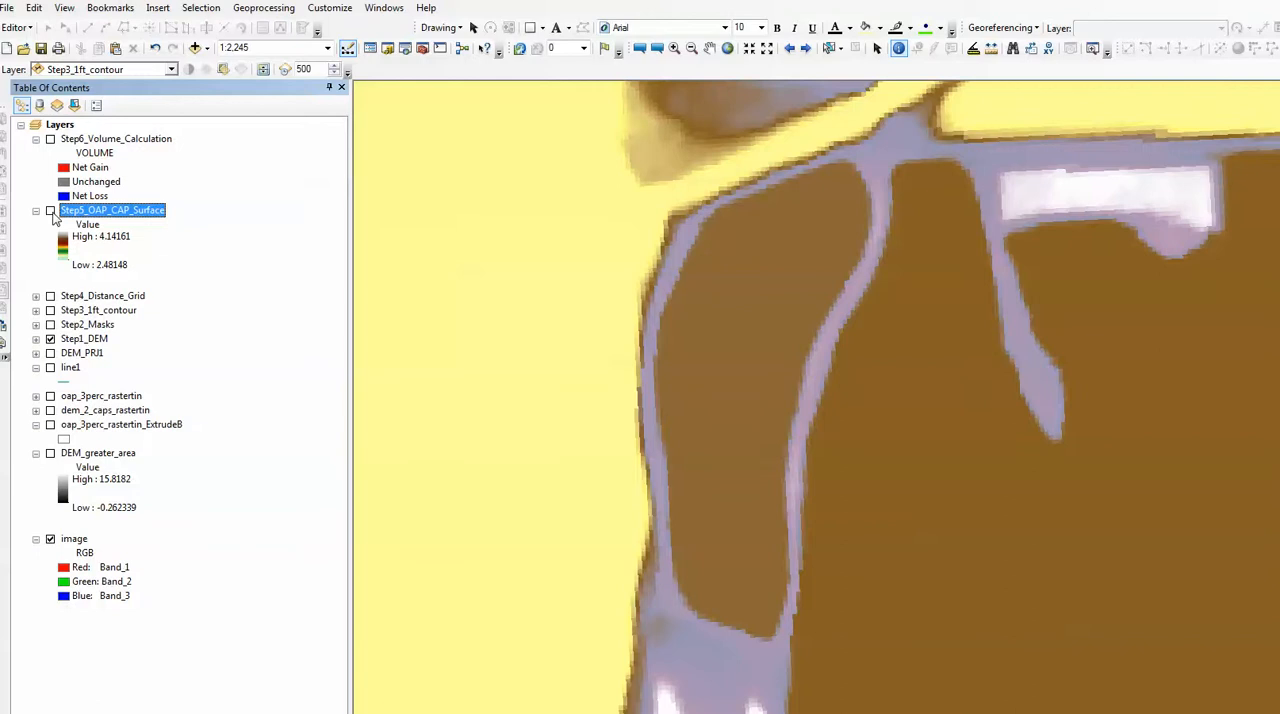
left_click(50, 211)
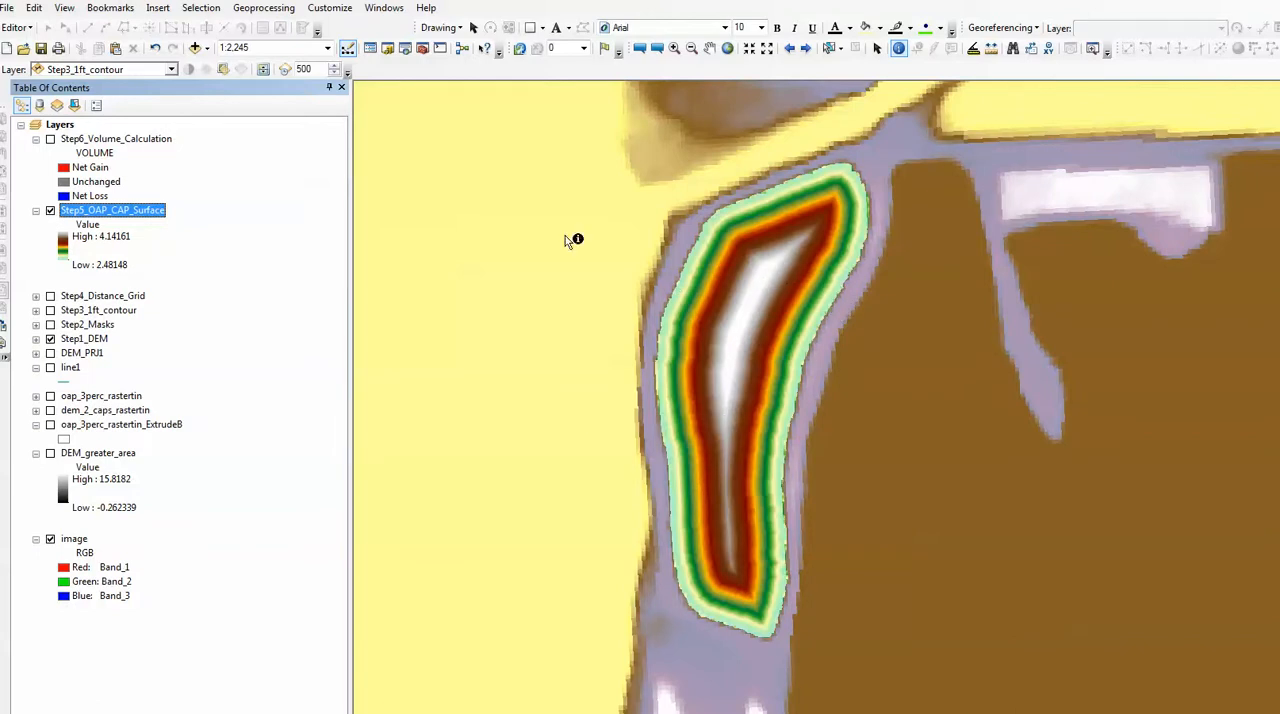
Display Step6_Volume_Calculation and examine the VOLUME value of its largest region in the attribute table.
left_click(50, 140)
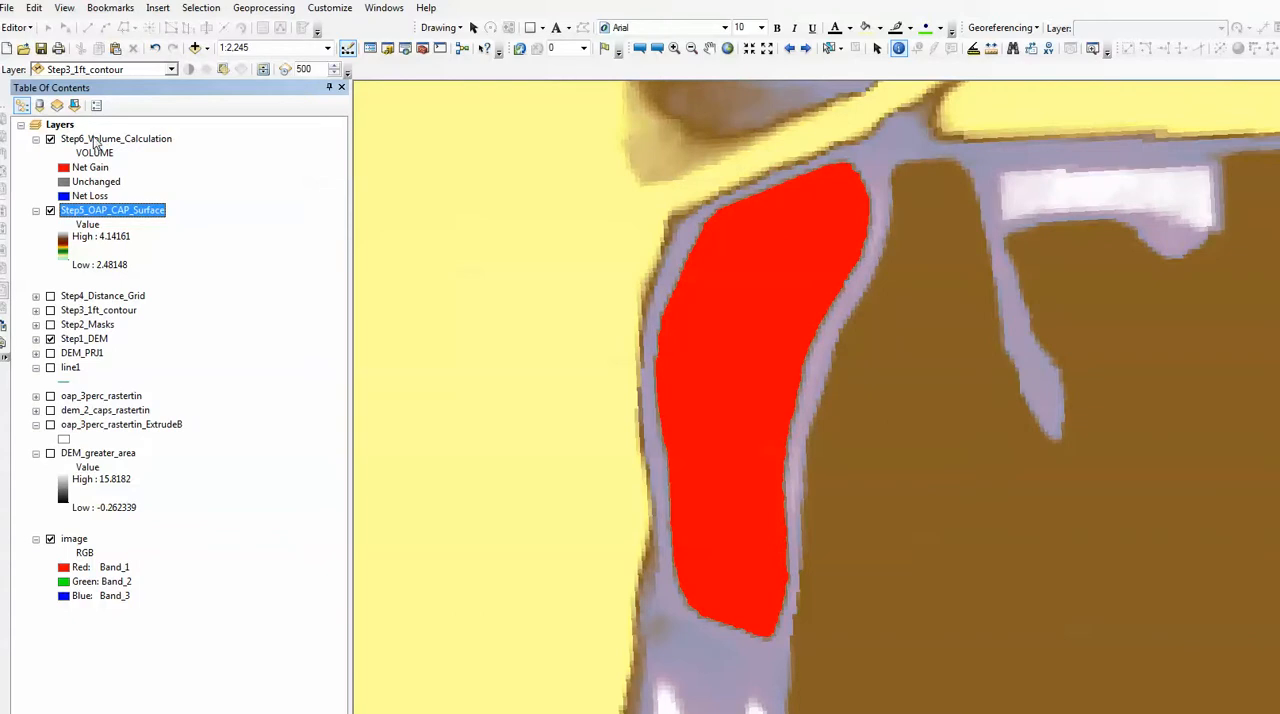
right_click(95, 141)
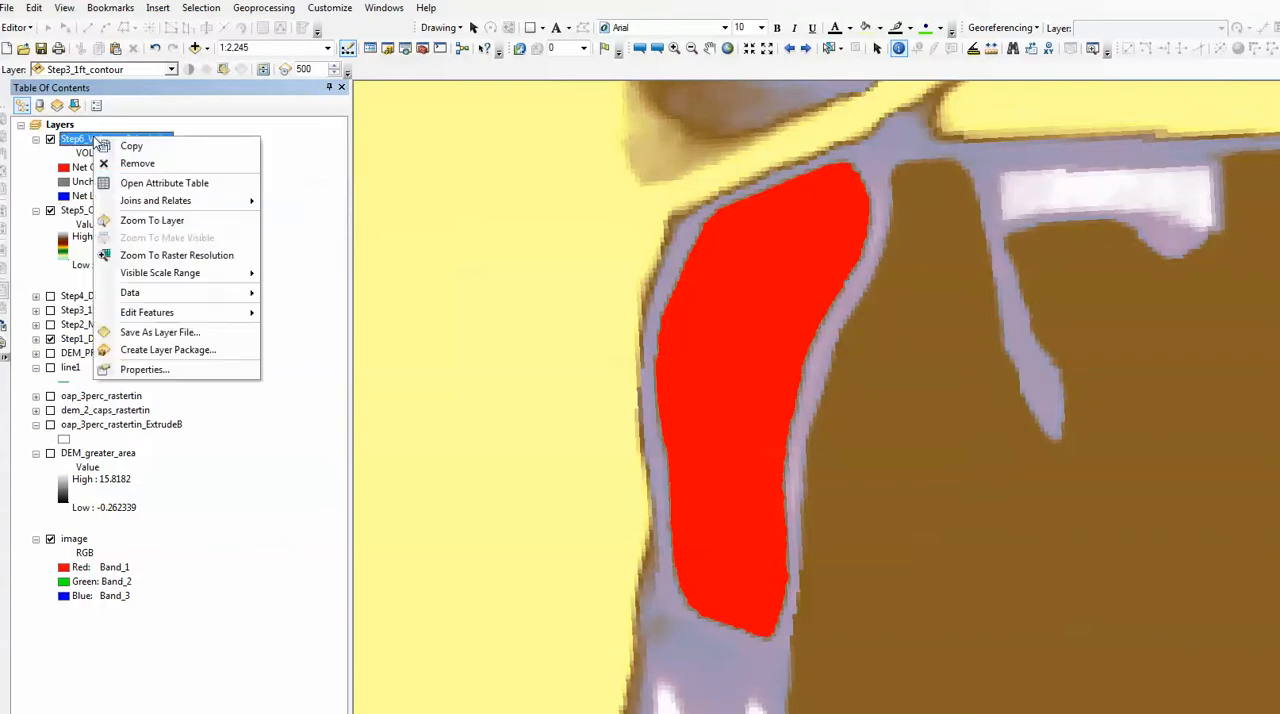
left_click(164, 183)
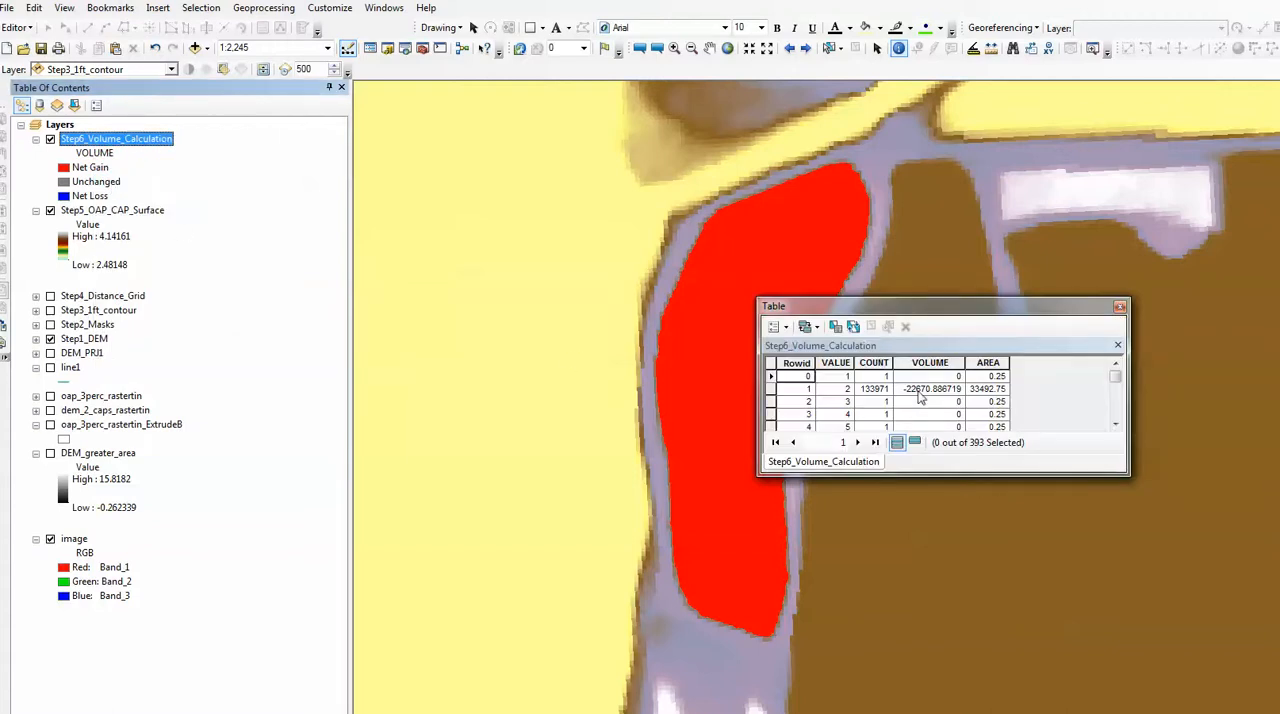
left_click(914, 390)
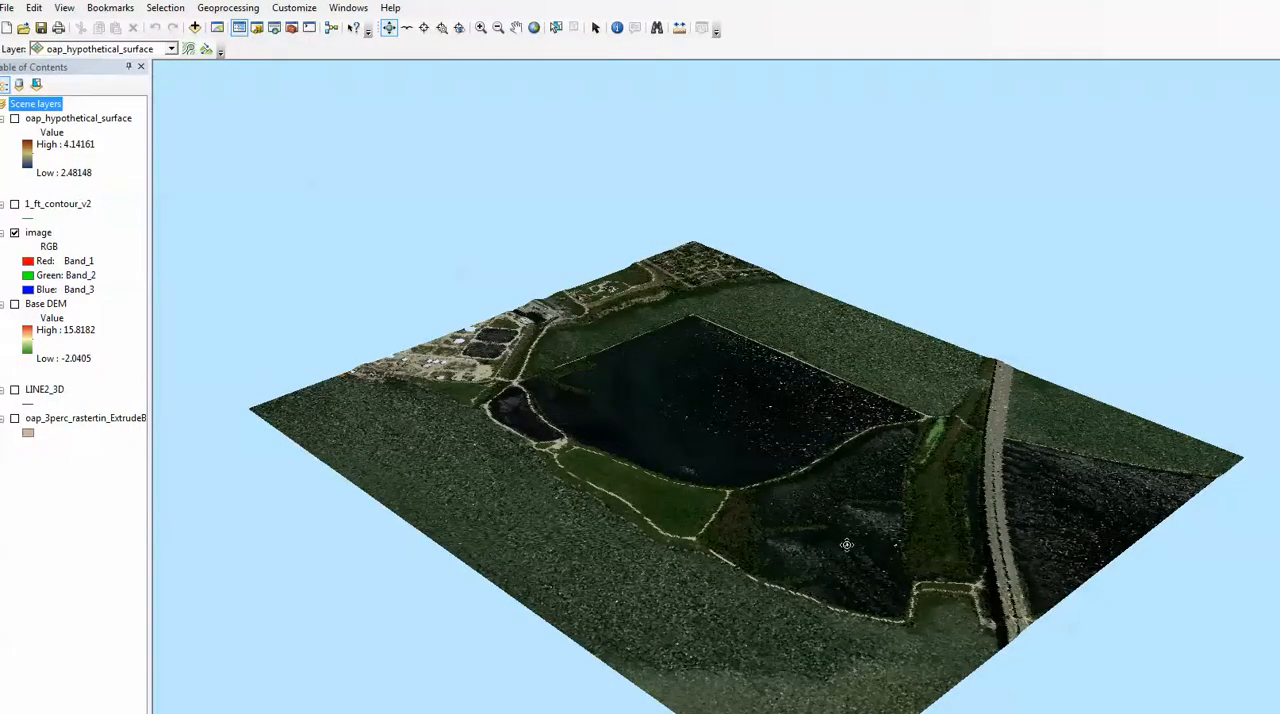
Switch to the 3D scene in ArcScene, fly over the terrain toward the long enclosed pond, and zoom in on it.
left_click_drag(844, 559, 744, 488)
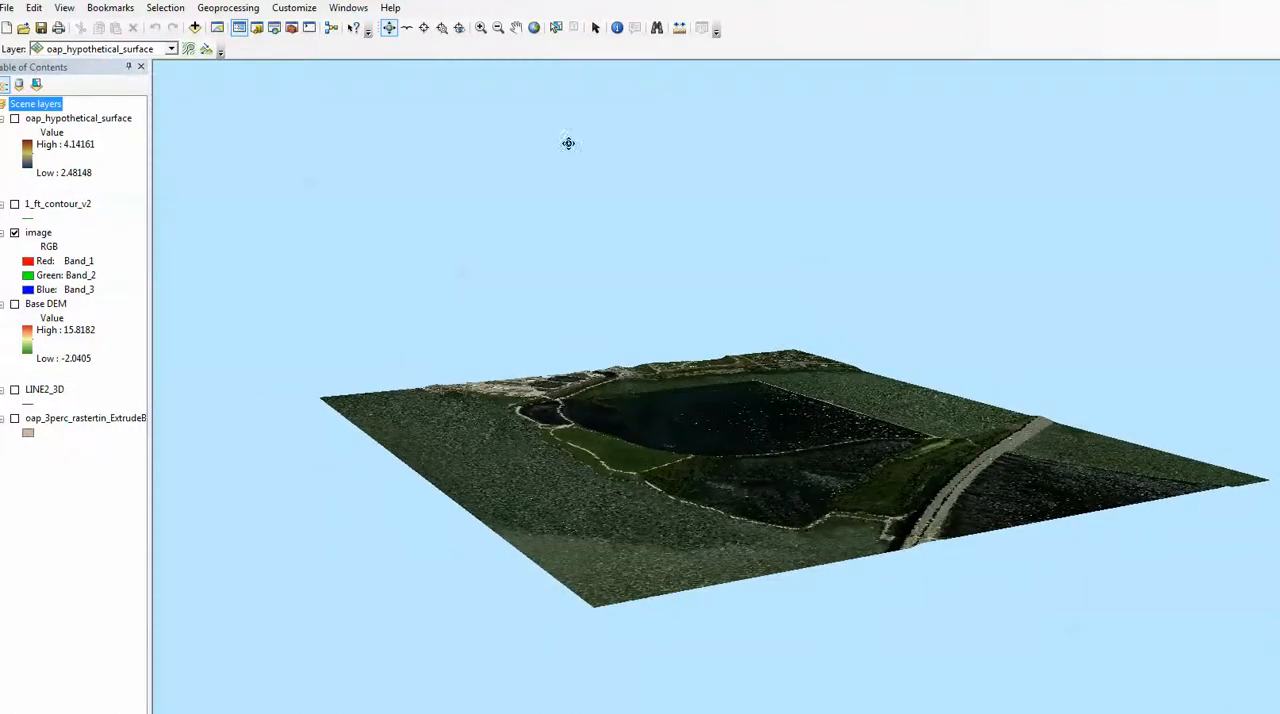
left_click(406, 27)
left_click(648, 477)
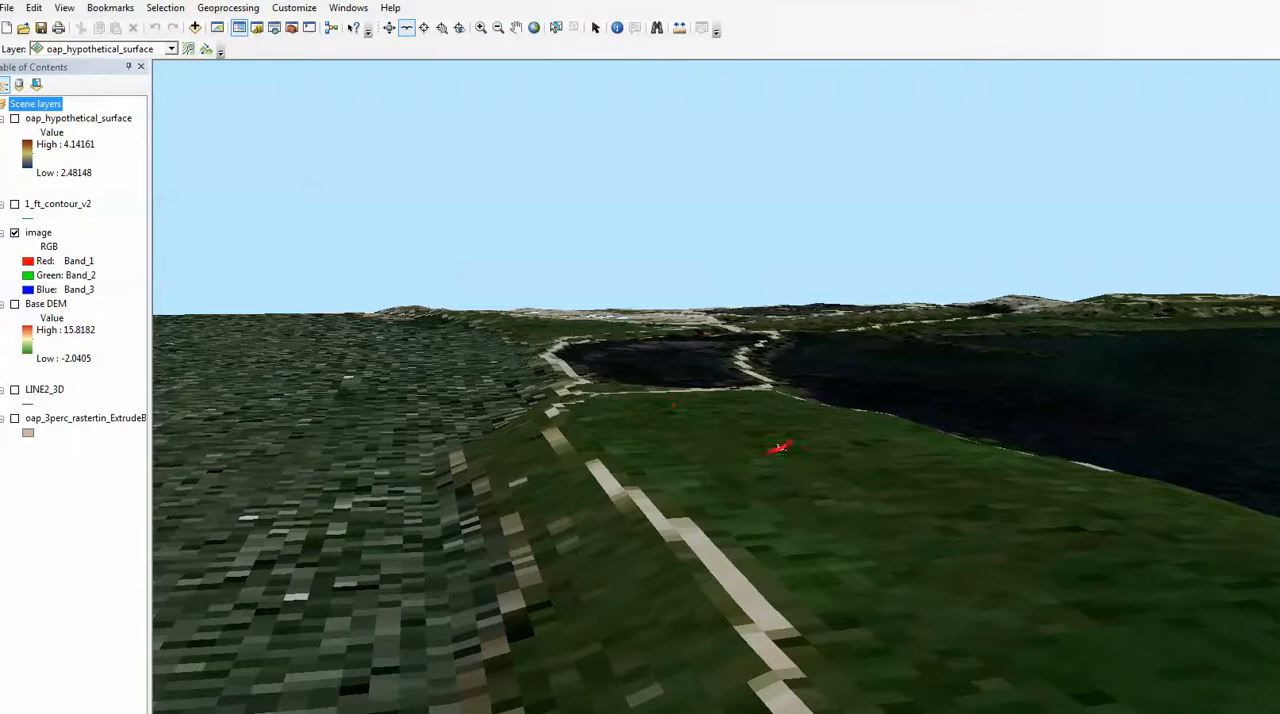
left_click(389, 27)
left_click_drag(660, 499, 449, 290)
scroll(449, 290, "down", 2)
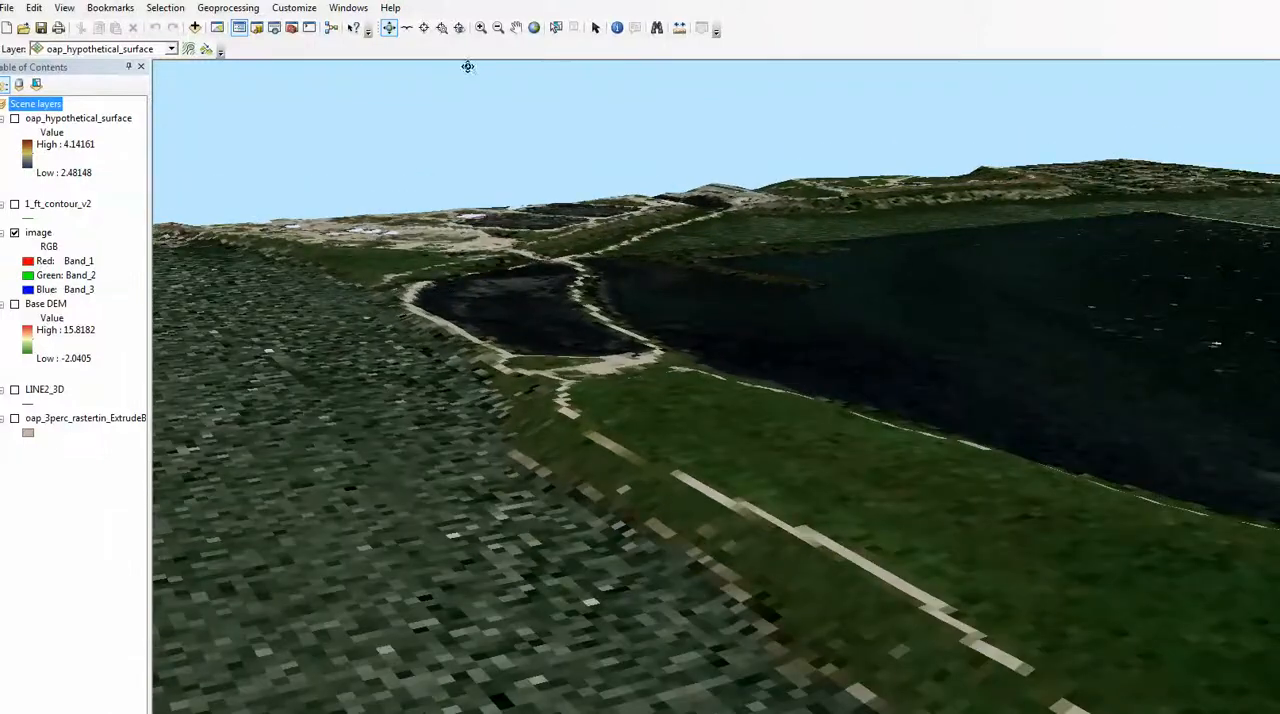
left_click(481, 28)
left_click_drag(371, 200, 778, 488)
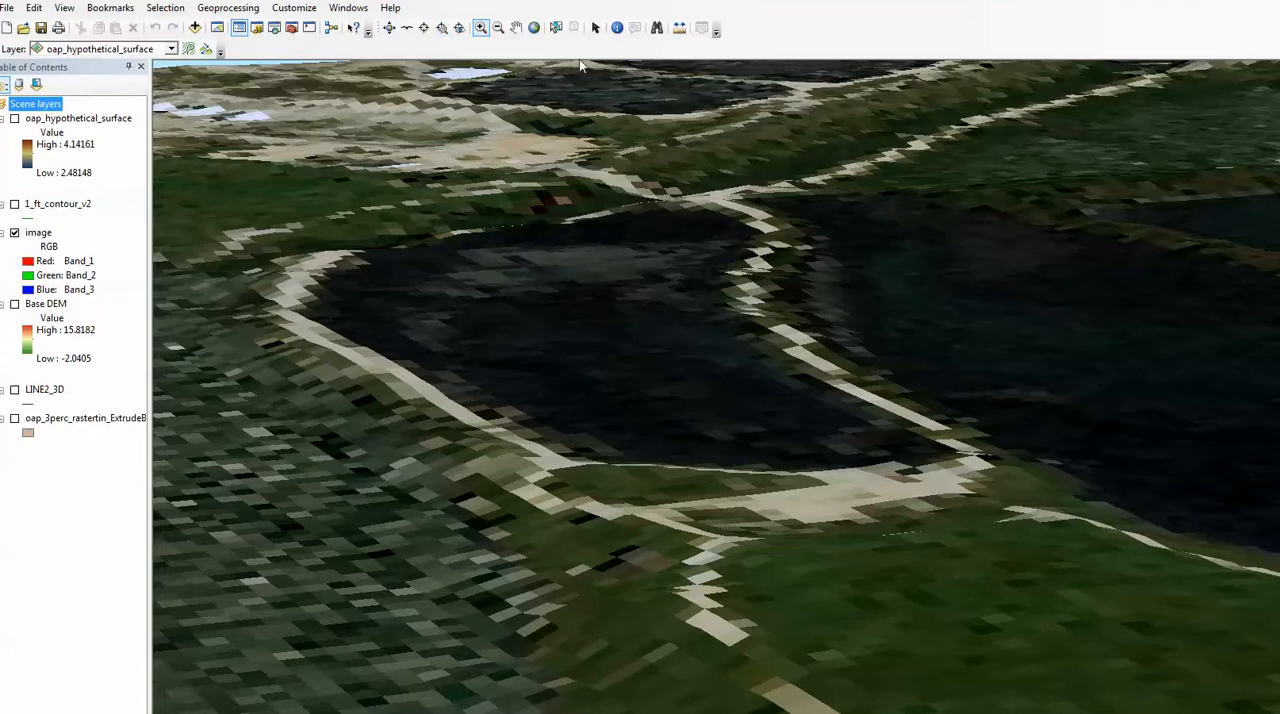
left_click(389, 28)
left_click_drag(747, 586, 814, 592)
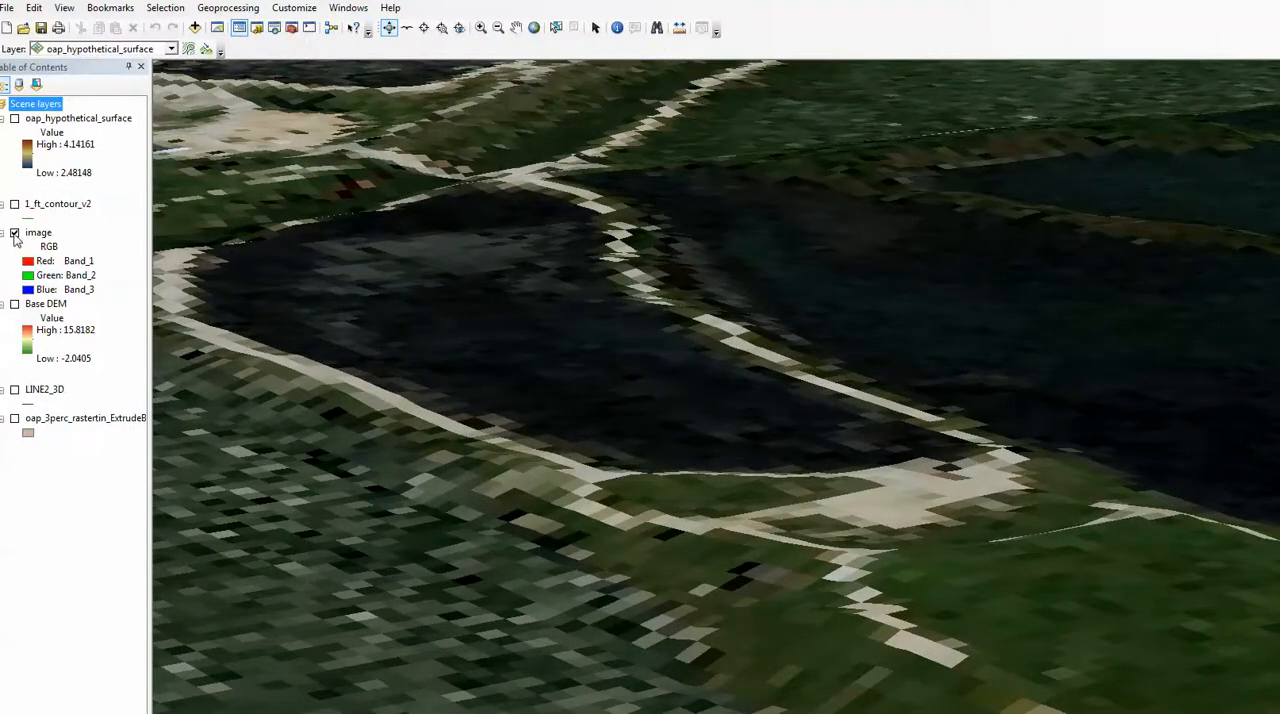
Hide the image layer and display the Base DEM across the surrounding terrain.
left_click(14, 233)
left_click(14, 304)
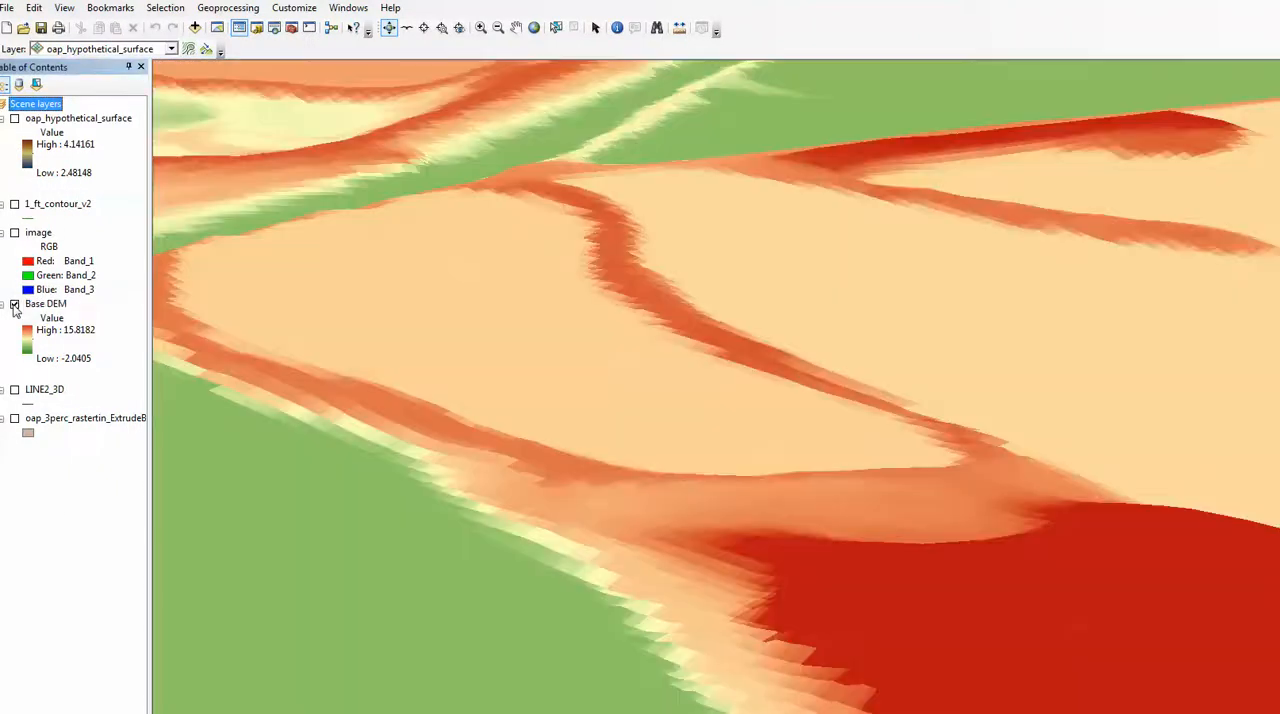
scroll(694, 431, "down", 10)
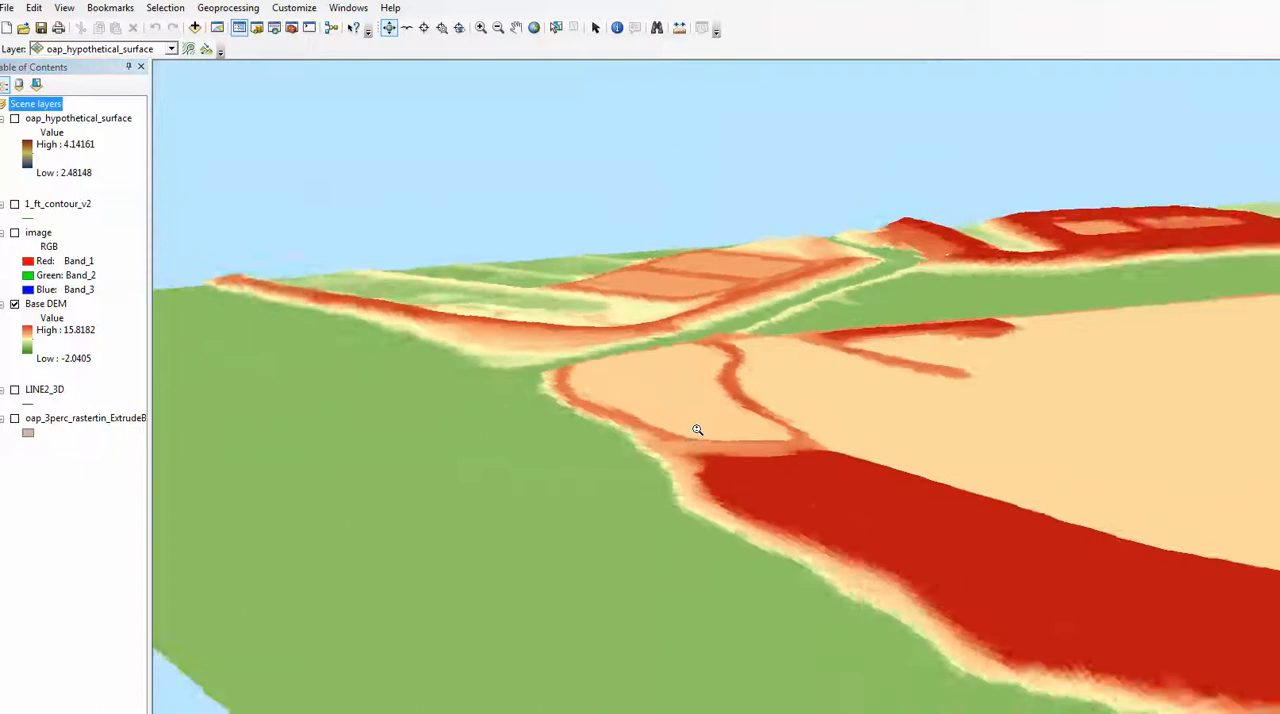
left_click_drag(719, 428, 667, 489)
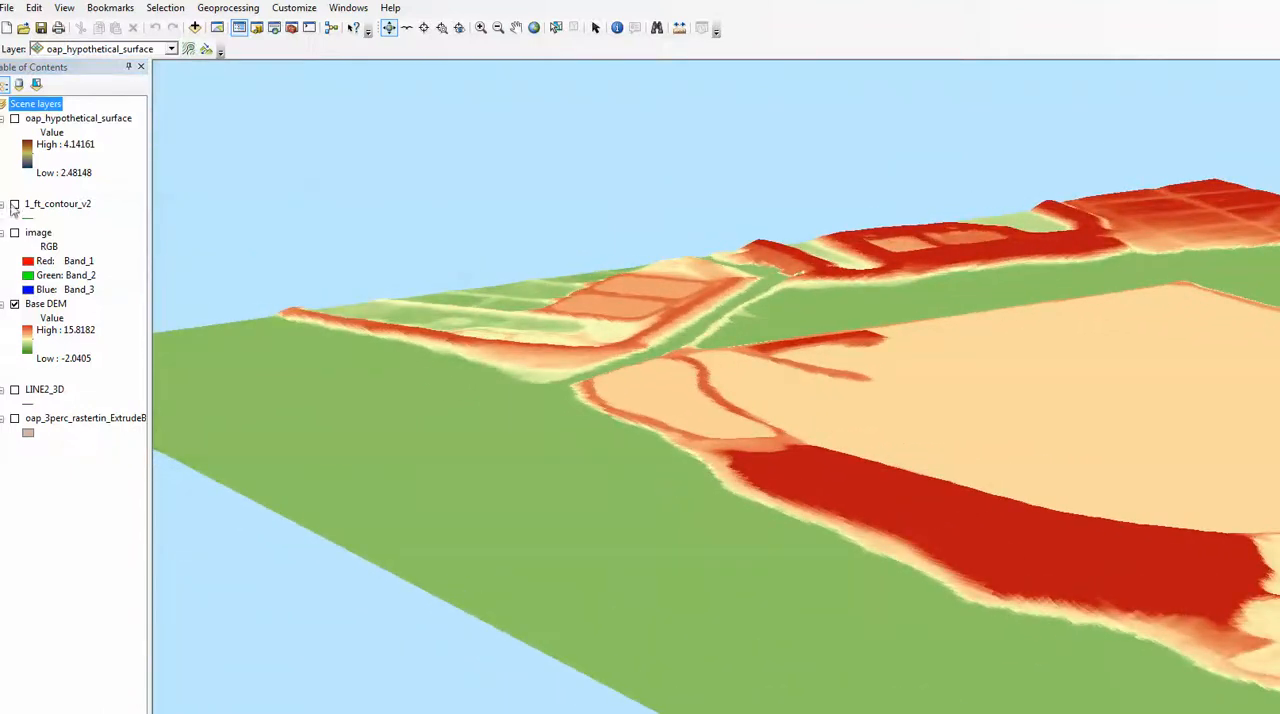
Display the 1_ft_contour_v2 layer over the Base DEM and inspect the contours around the pond and adjoining mound.
left_click(14, 205)
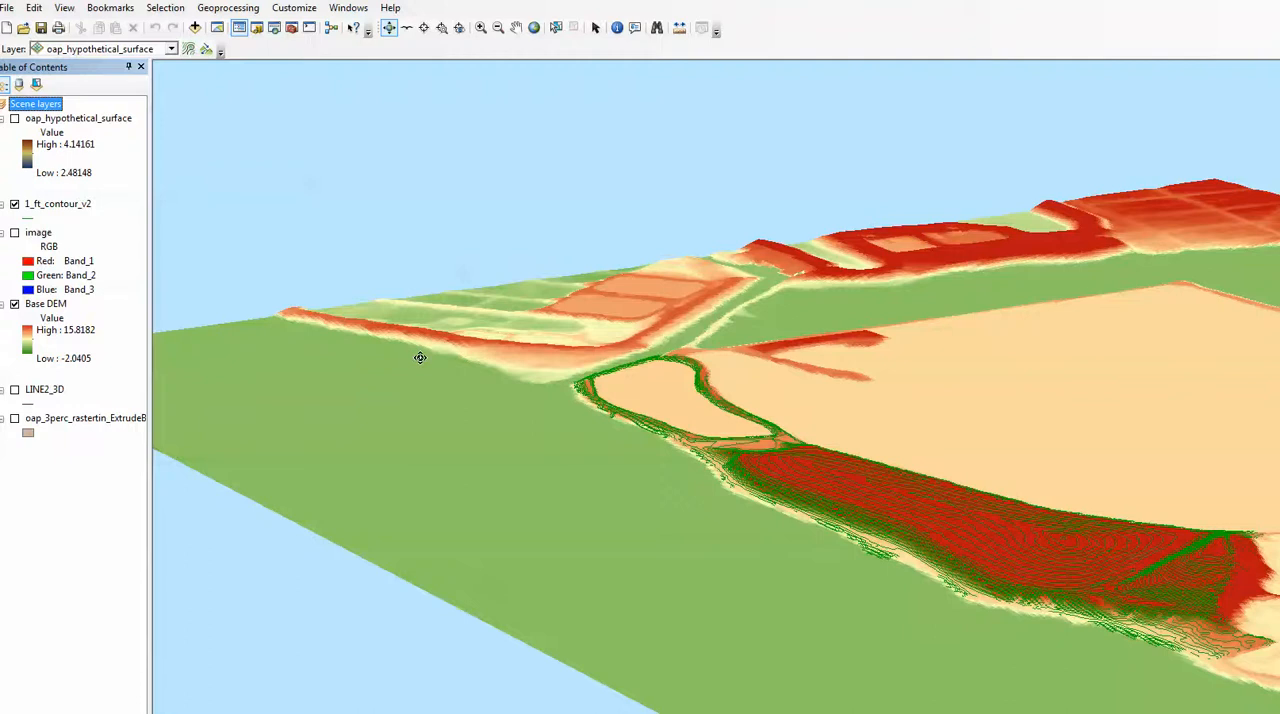
left_click_drag(908, 527, 967, 518)
left_click_drag(1058, 499, 746, 605)
left_click_drag(368, 494, 537, 451)
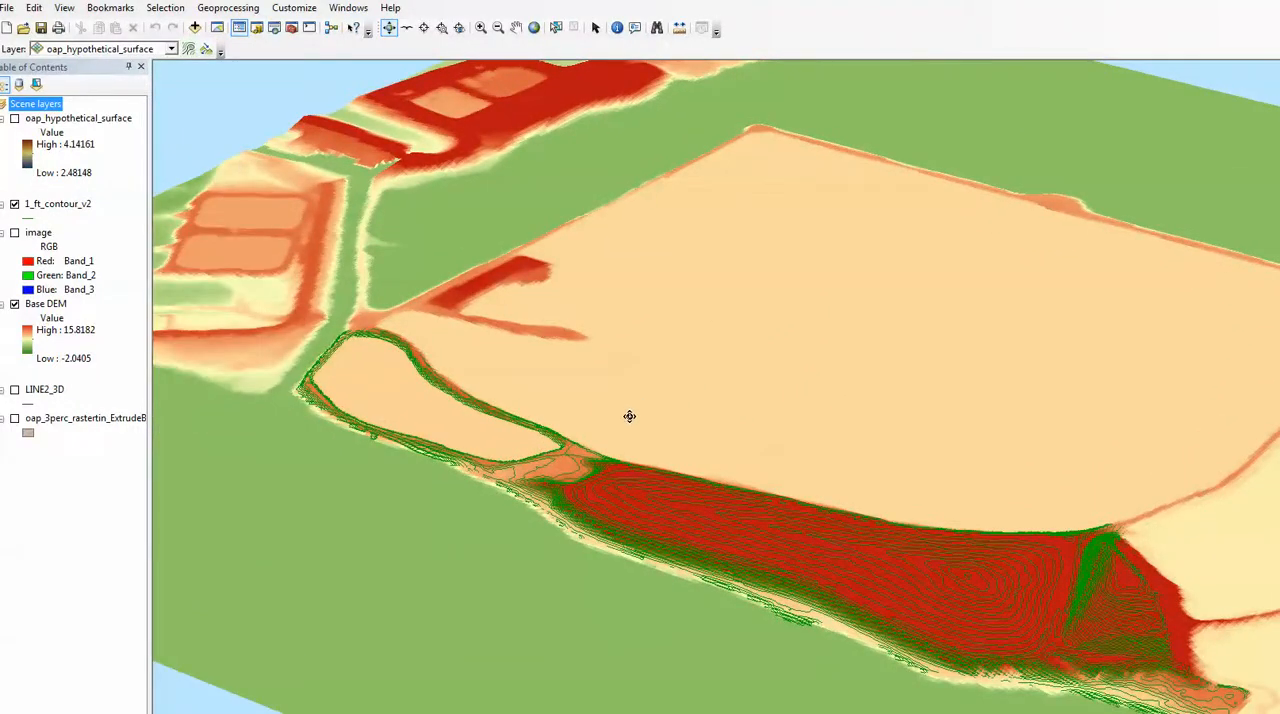
left_click_drag(596, 511, 585, 450)
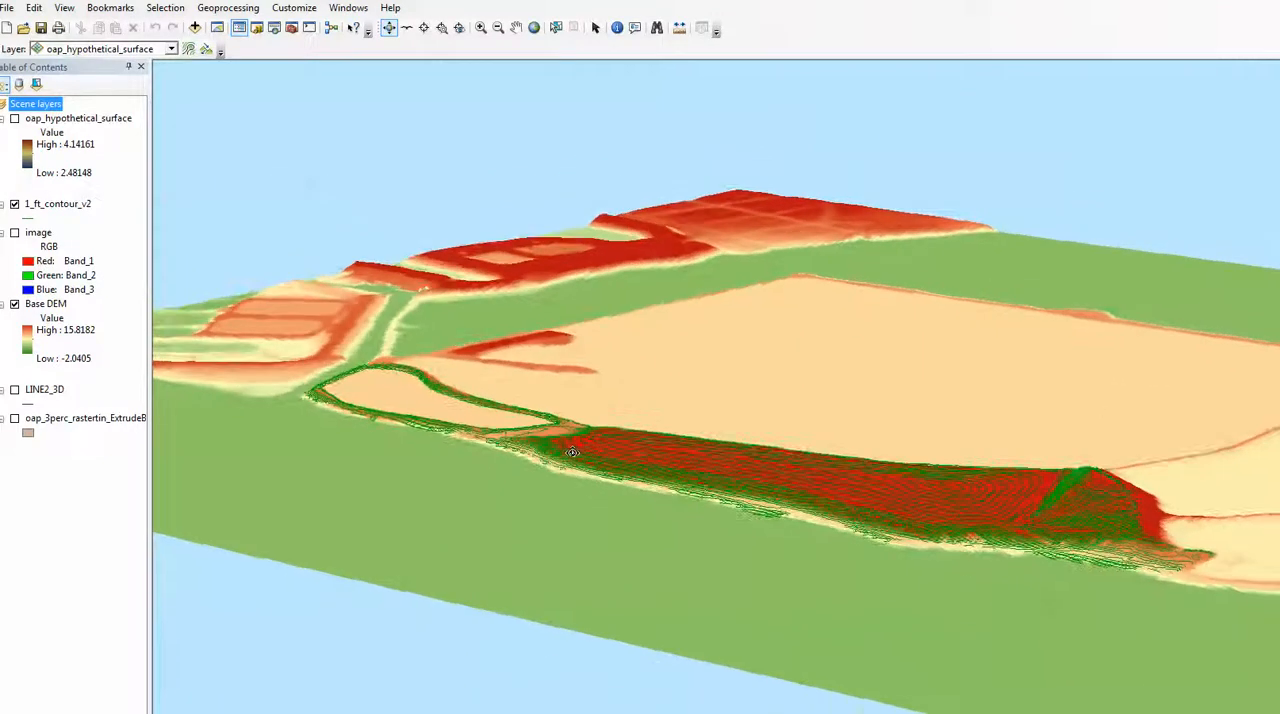
Display the oap_hypothetical_surface layer and view the cap surface within the pond up close from its opposite end.
left_click(15, 119)
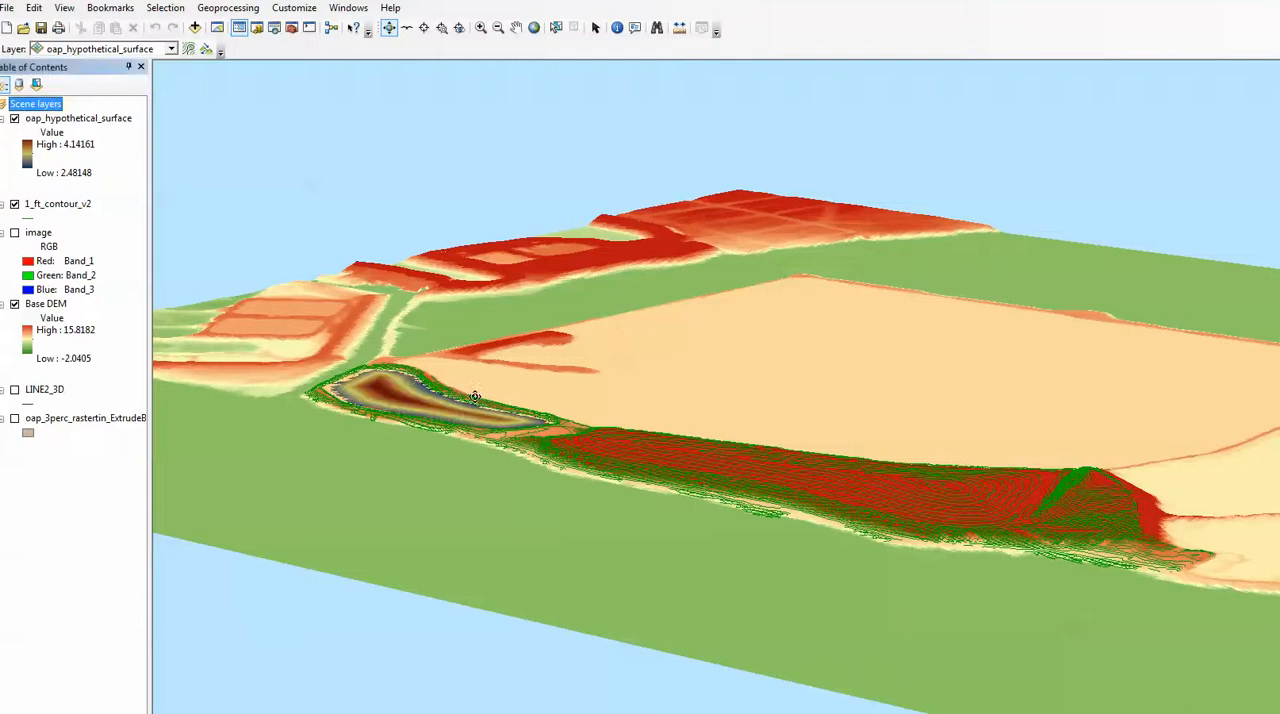
scroll(420, 446, "down", 3)
scroll(420, 446, "up", 1)
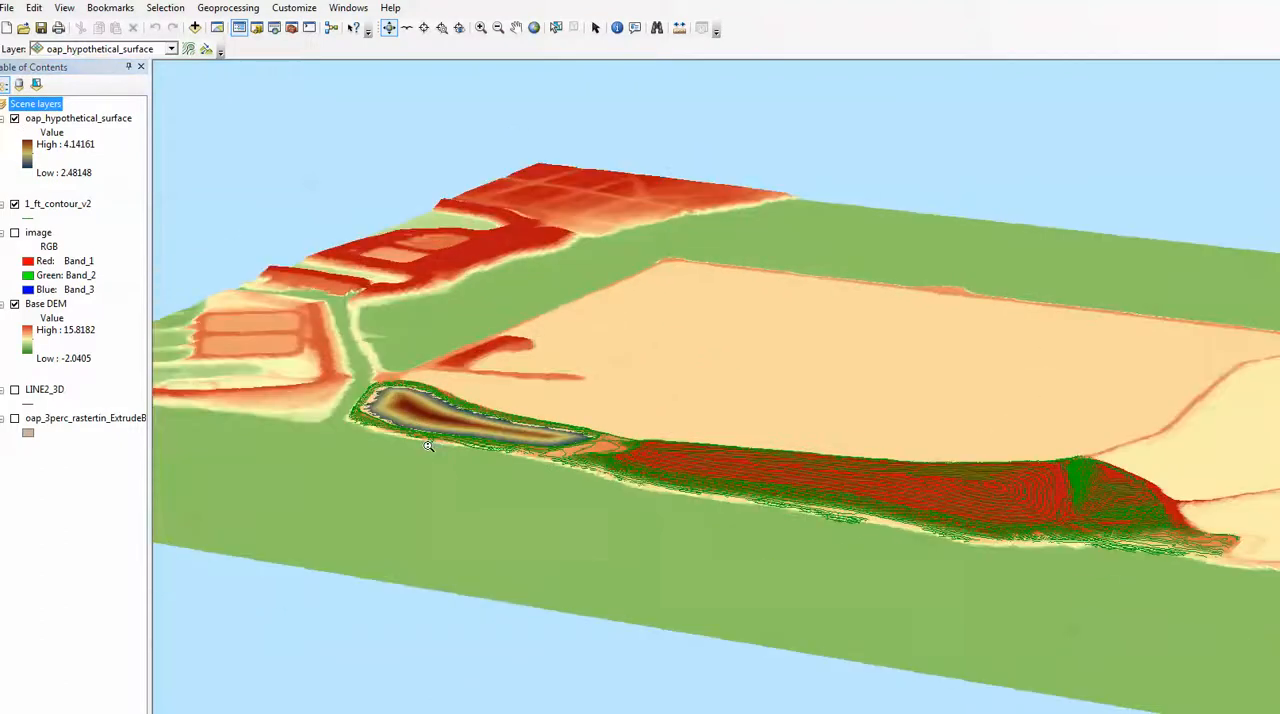
scroll(424, 445, "down", 4)
left_click_drag(303, 441, 869, 500)
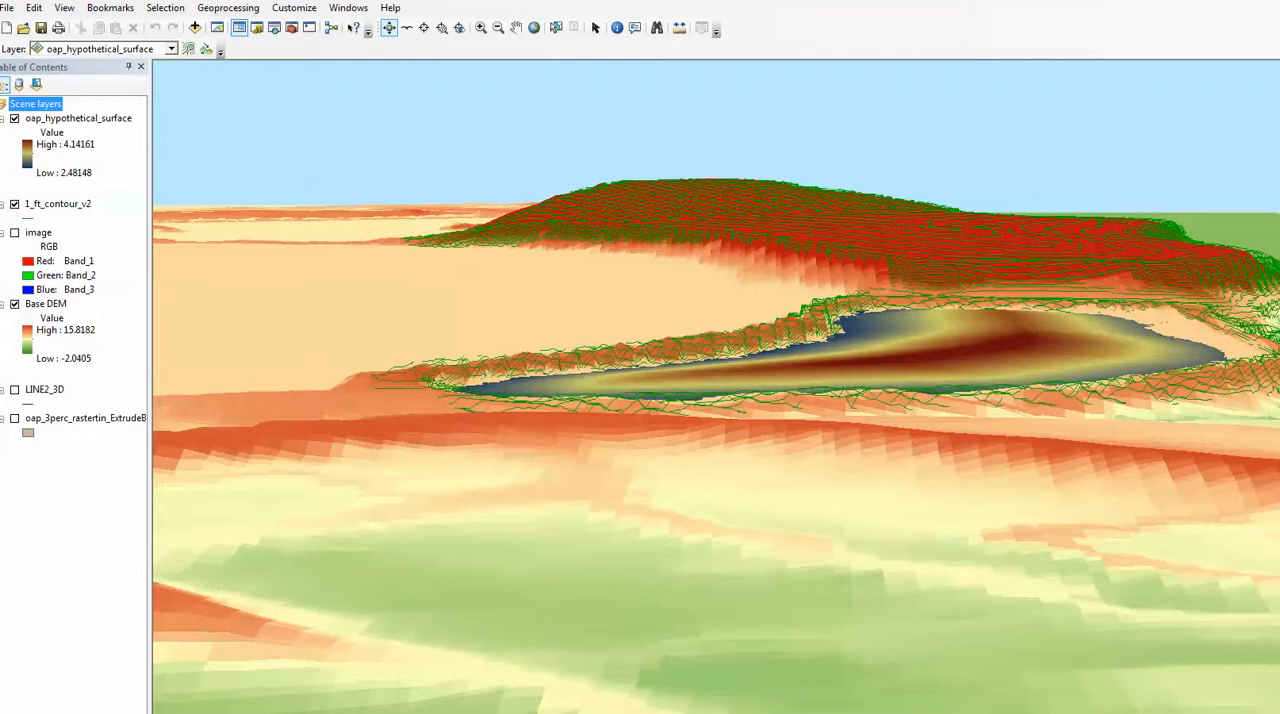
Set the scene's vertical exaggeration to 5.
right_click(48, 106)
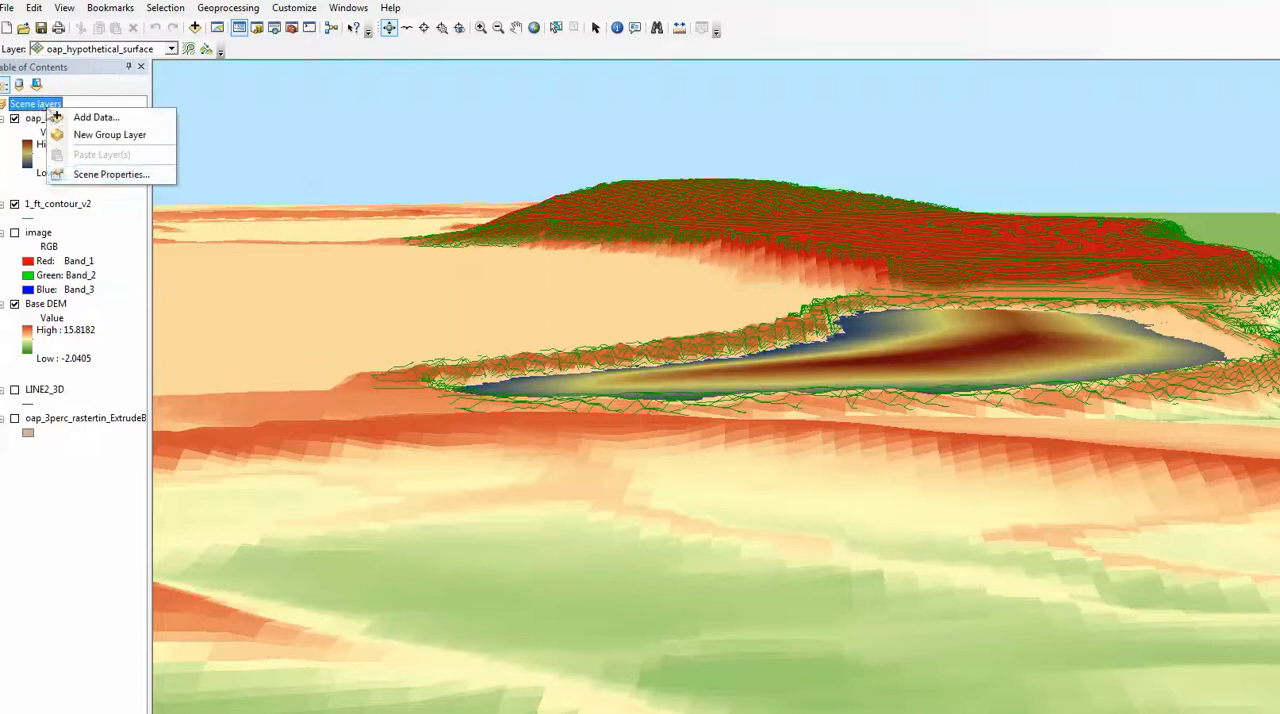
left_click(99, 174)
left_click(648, 348)
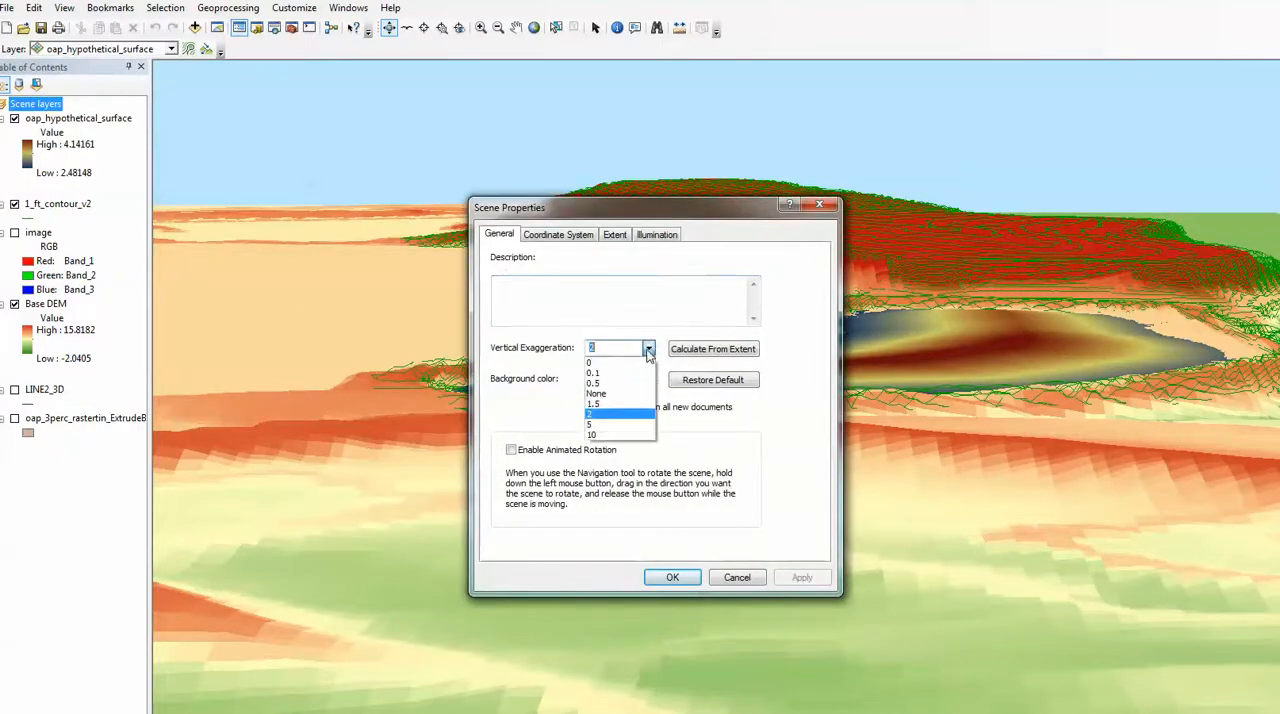
left_click(600, 424)
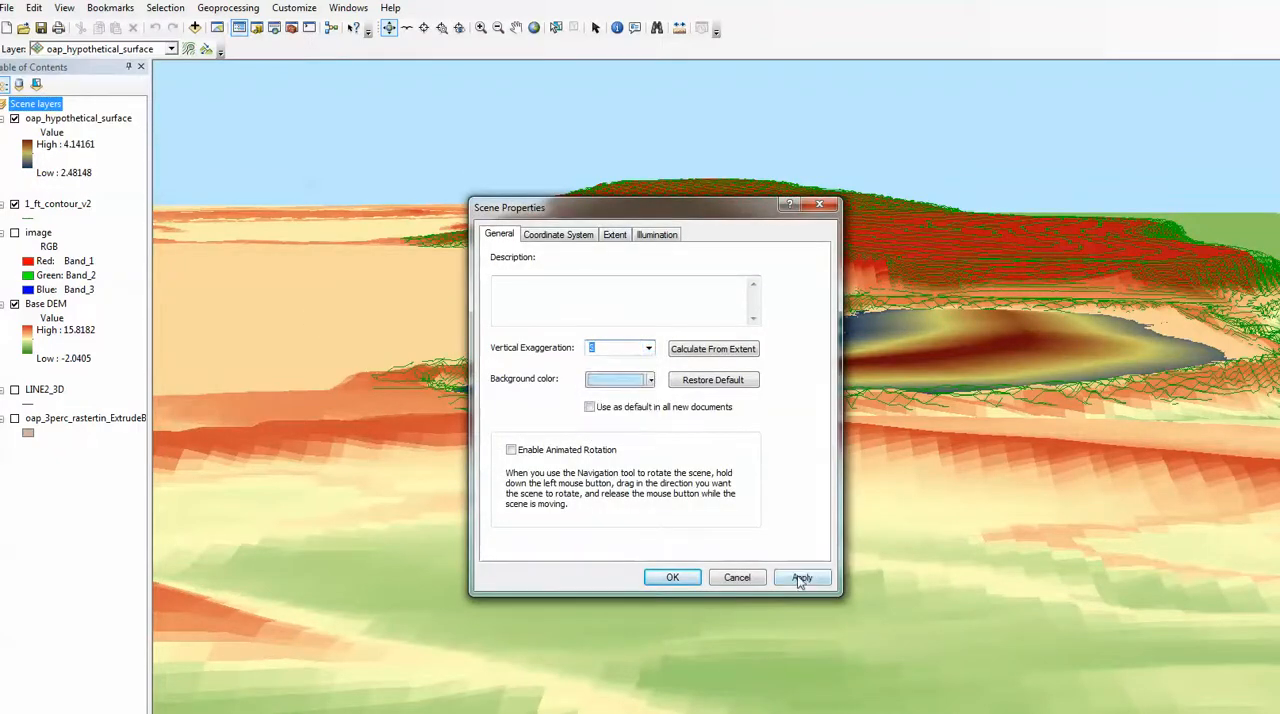
left_click(800, 578)
left_click(688, 577)
Examine the exaggerated cap surface in the pond from several angles, comparing it with the surrounding contours and mound.
scroll(694, 560, "up", 2)
scroll(697, 560, "down", 5)
scroll(697, 560, "up", 5)
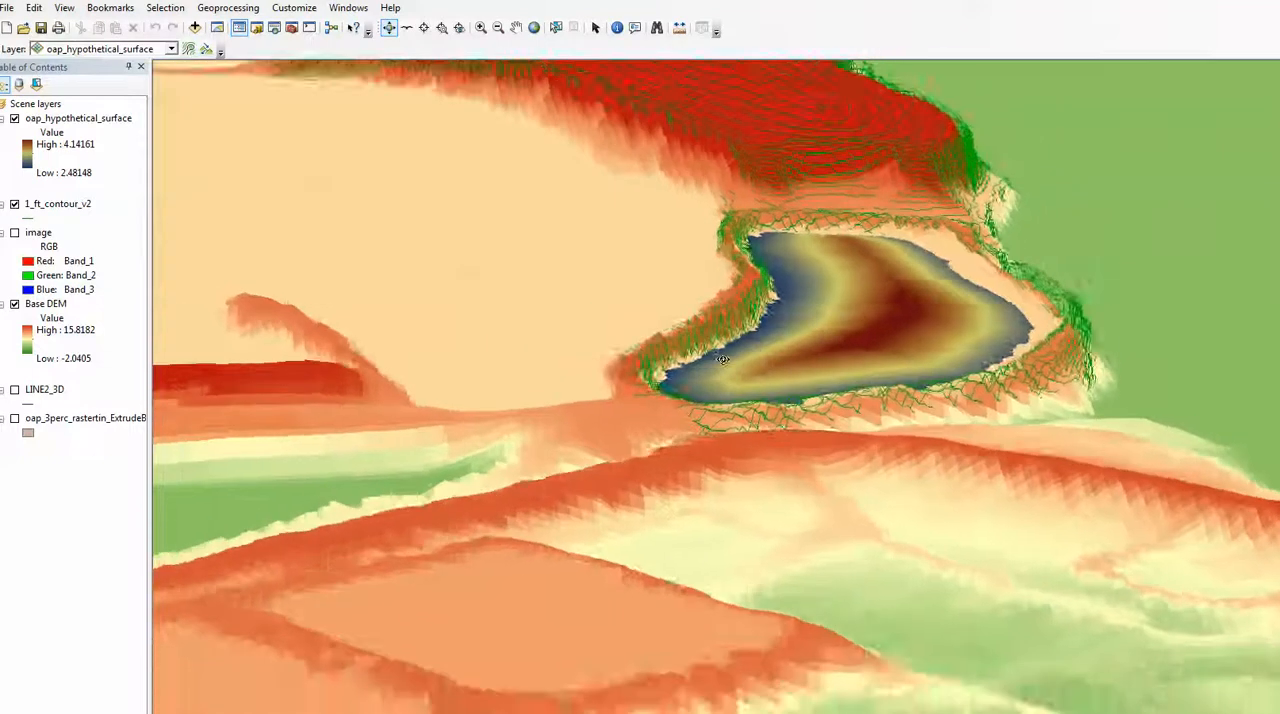
scroll(752, 334, "up", 4)
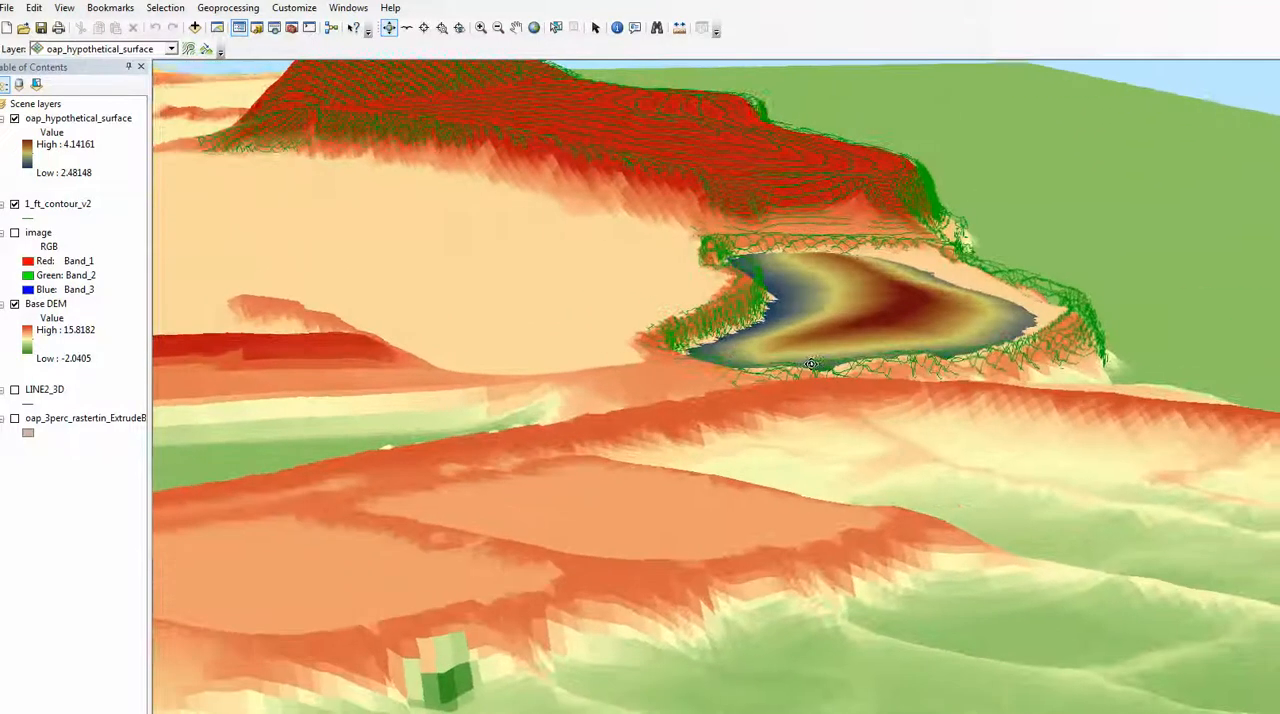
left_click_drag(811, 364, 771, 368)
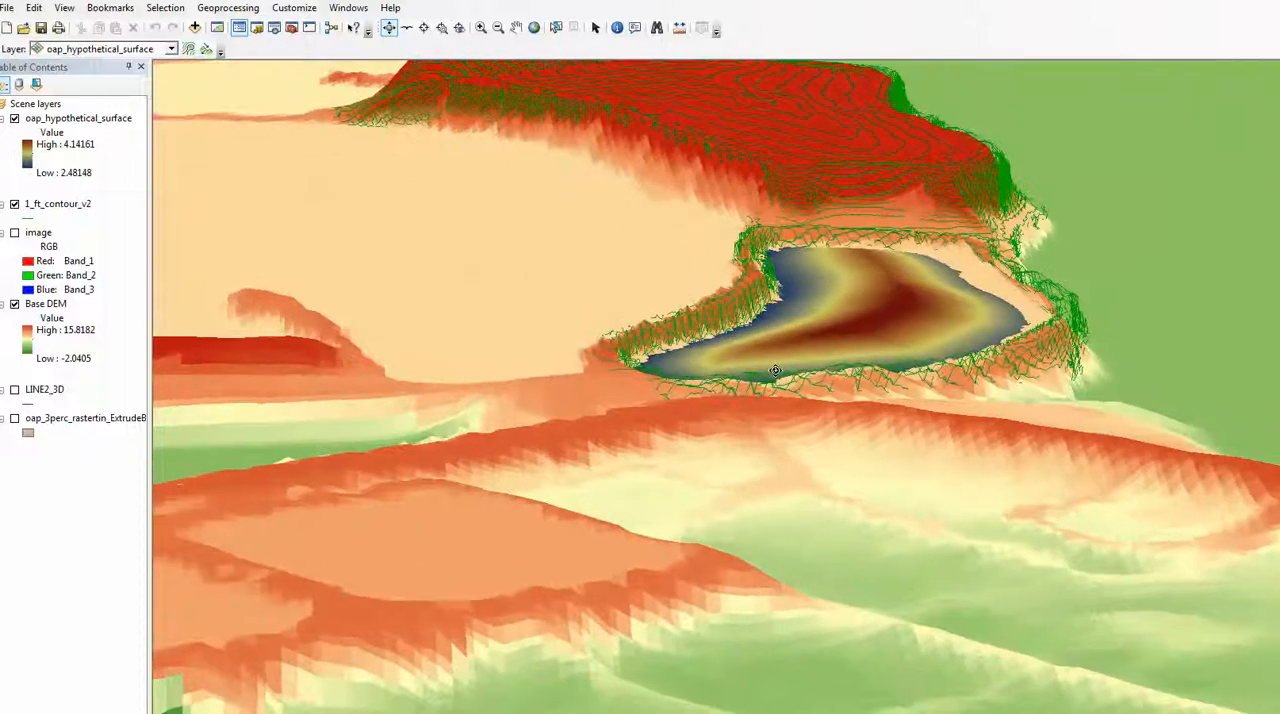
left_click_drag(835, 341, 812, 343)
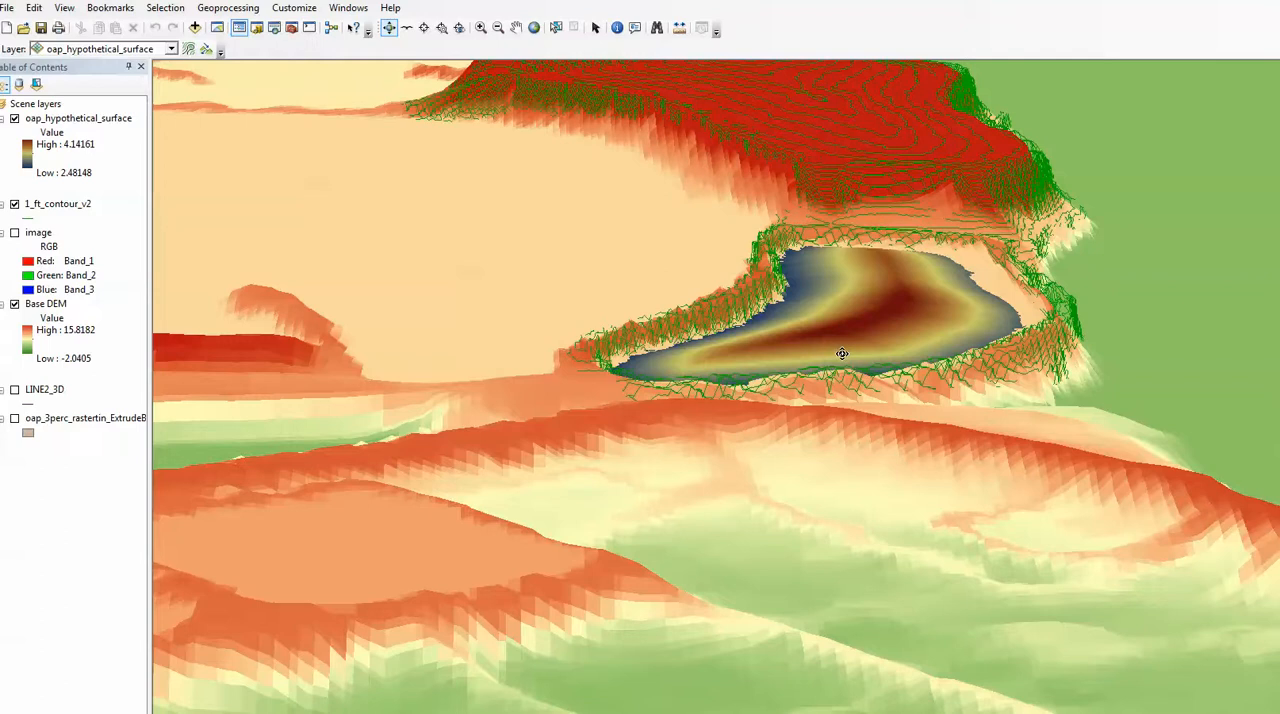
left_click_drag(842, 354, 788, 338)
scroll(801, 333, "down", 2)
left_click_drag(663, 365, 683, 368)
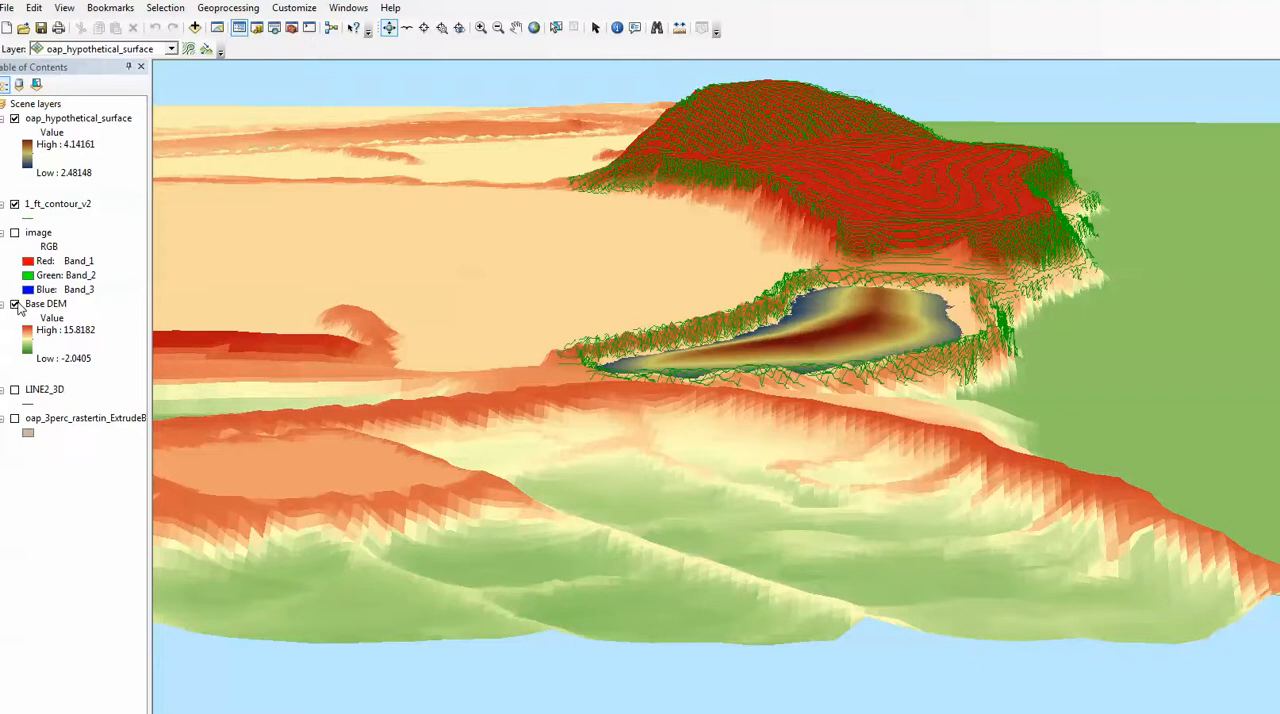
left_click_drag(285, 349, 219, 358)
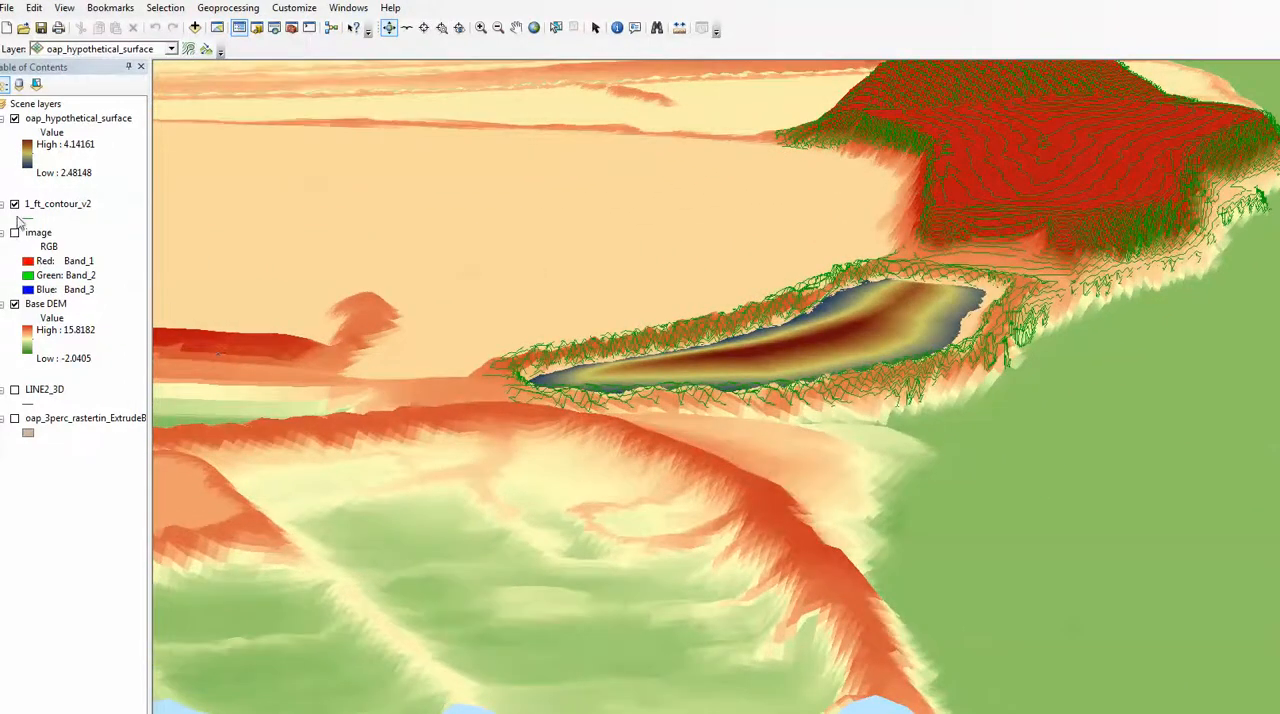
Go to the saved south_north1 view of the scene.
left_click(110, 8)
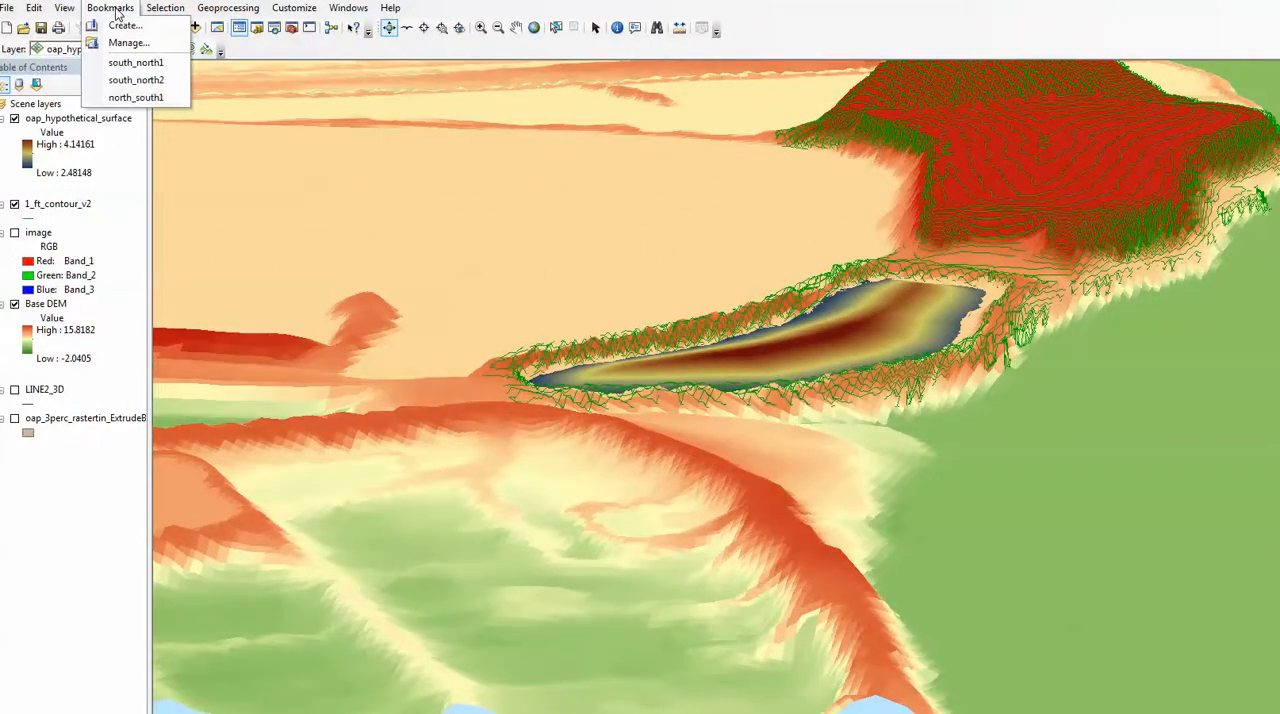
left_click(119, 63)
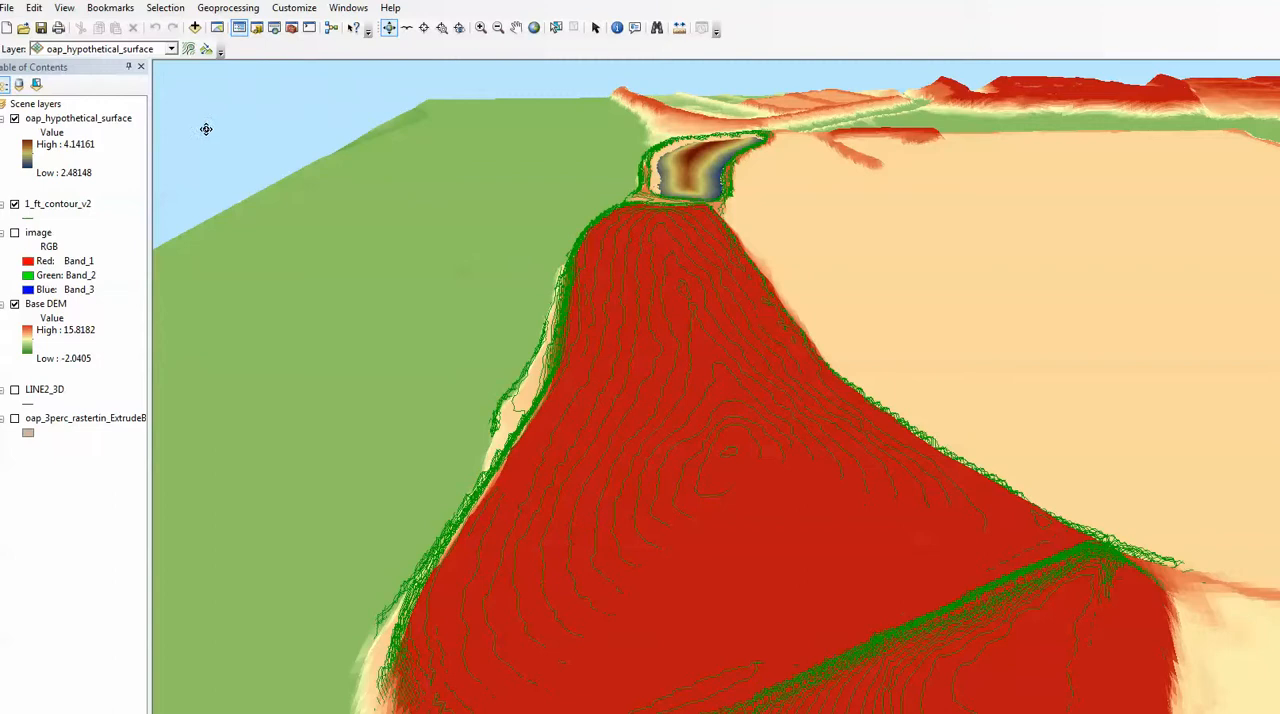